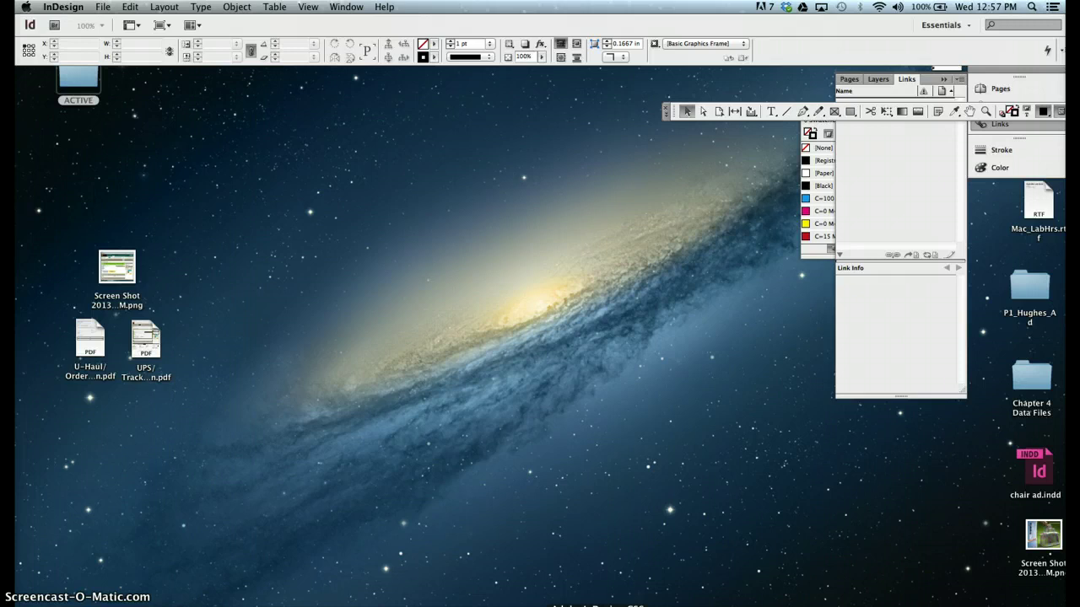
Open the Chapter 4 Data Files folder on the desktop, then close it again
left_click(690, 458)
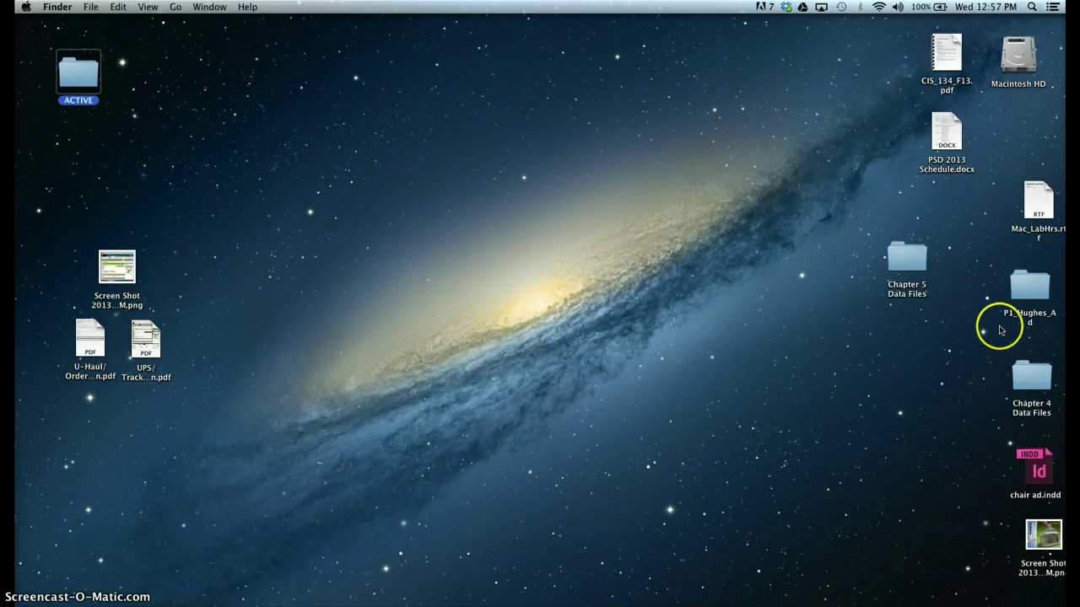
double_click(1035, 376)
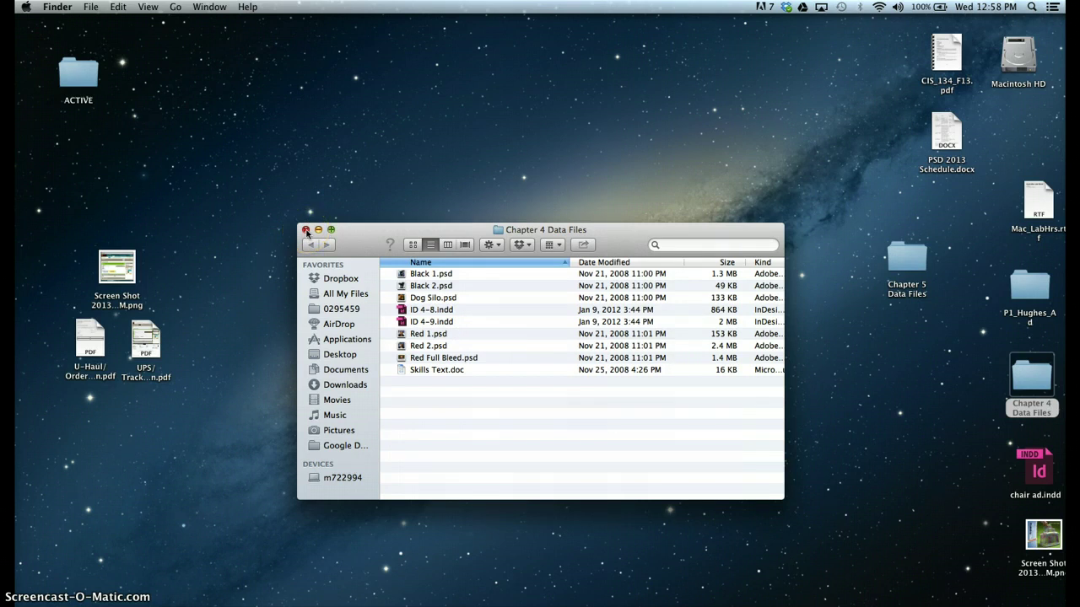
left_click(307, 231)
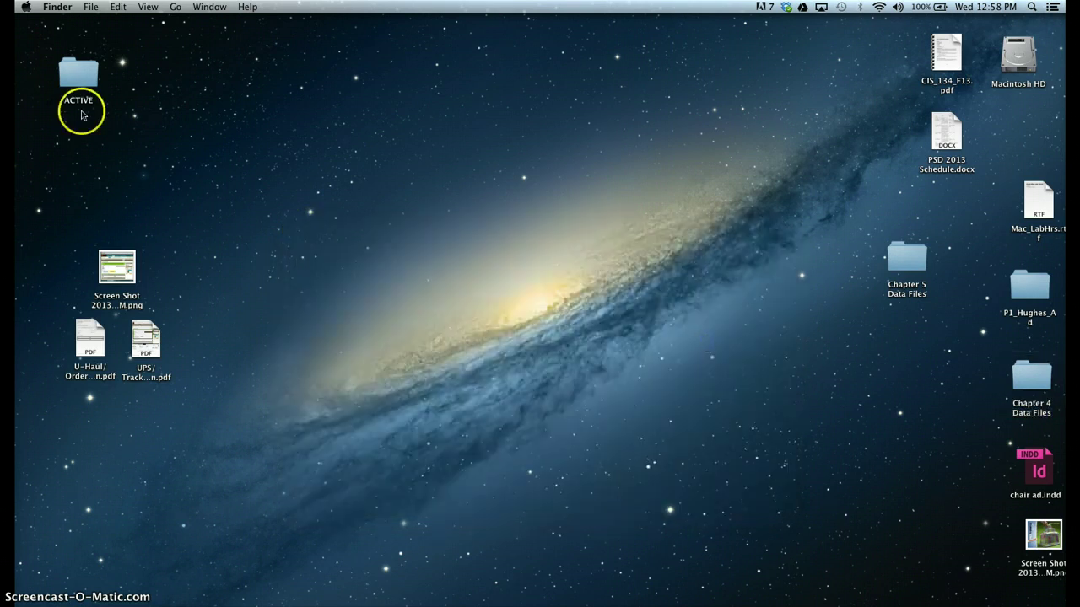
Open ACTIVE, then the CIS 136 InDesign folder, scrolling up to ID 4-1.indd
left_click(72, 76)
double_click(72, 76)
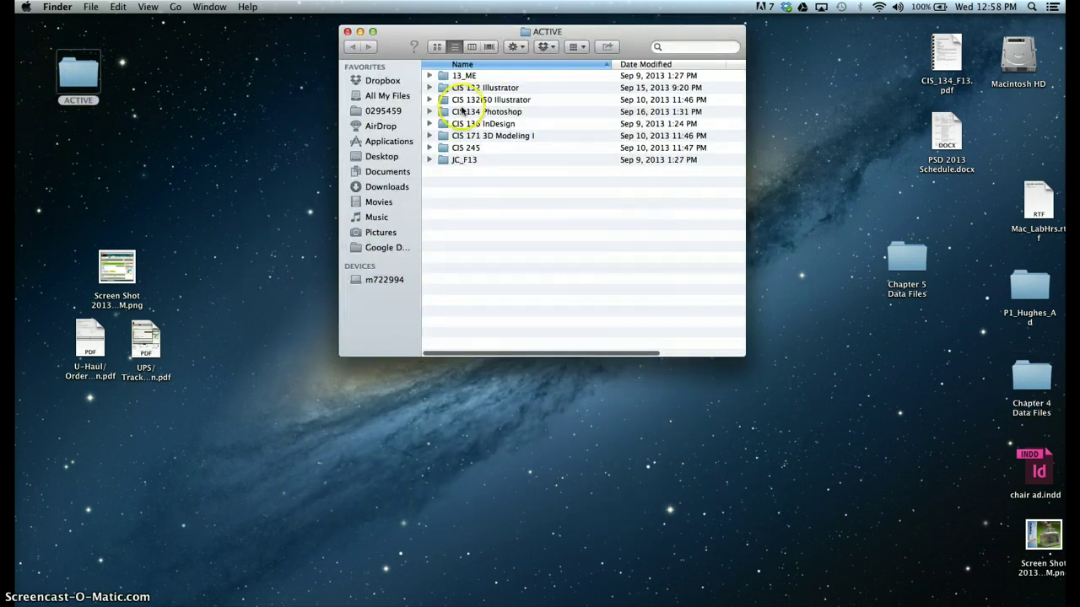
left_click(523, 139)
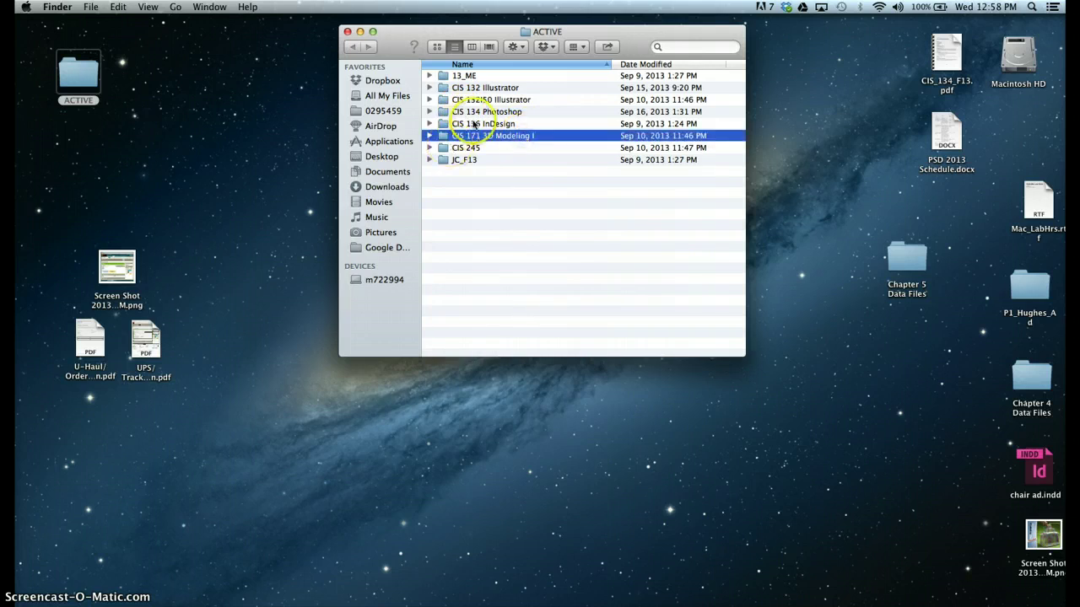
left_click(477, 123)
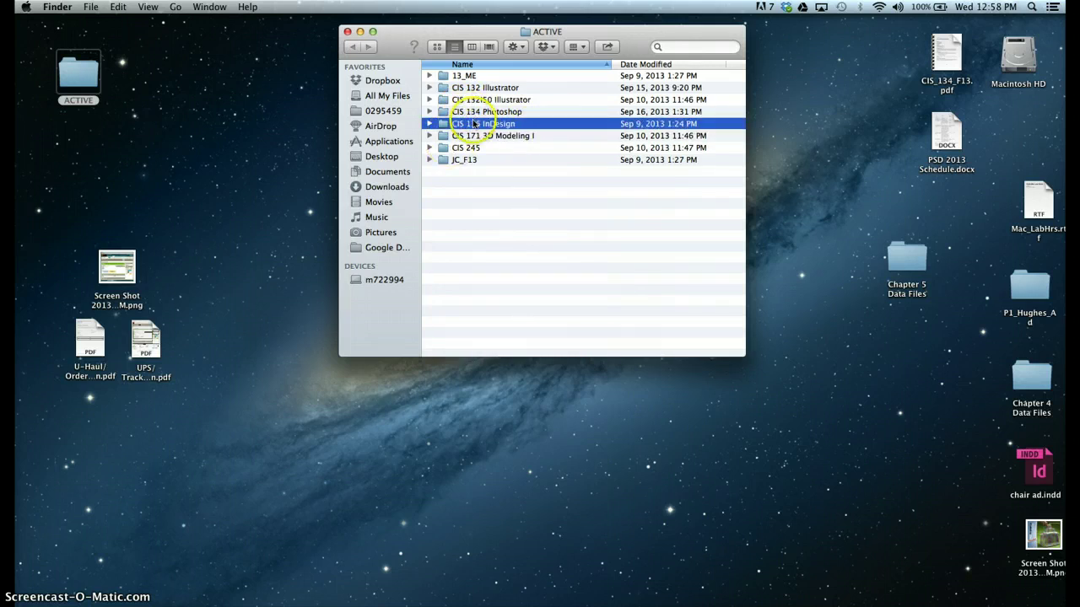
double_click(473, 124)
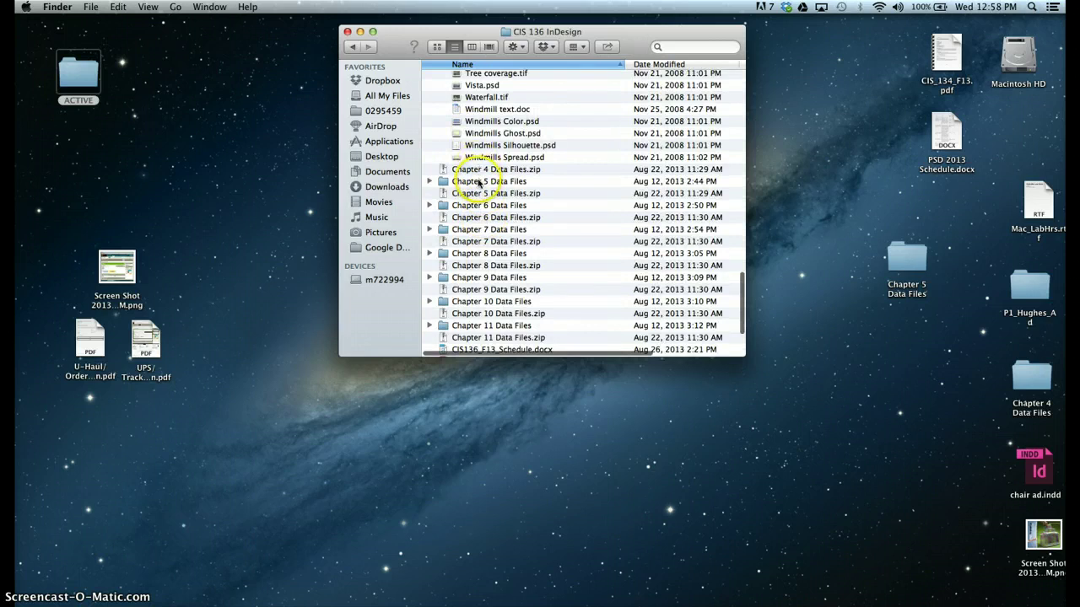
scroll(478, 182, "up", 10)
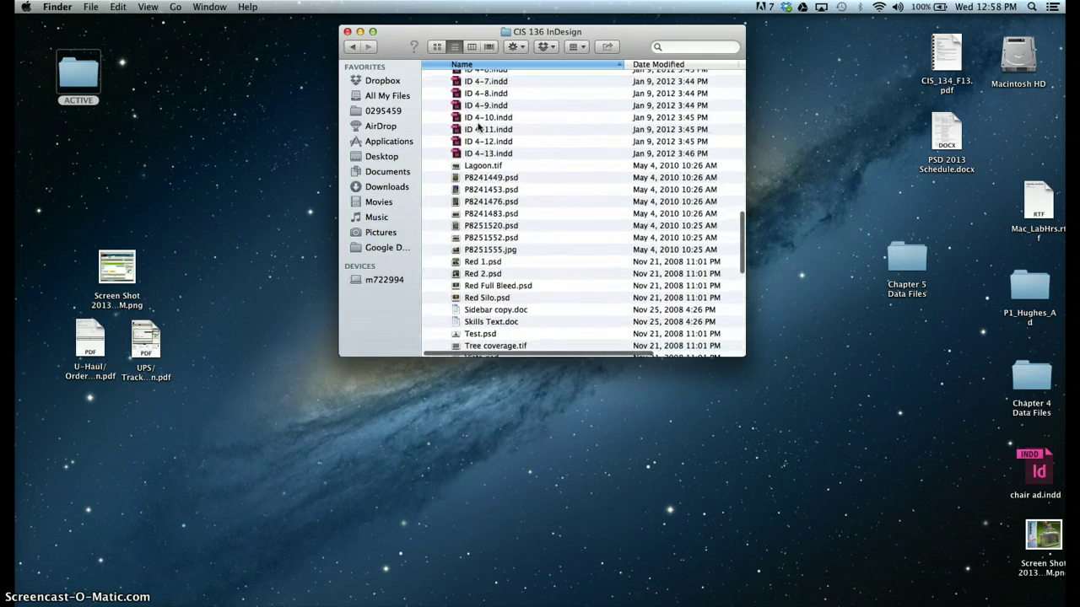
scroll(478, 118, "up", 3)
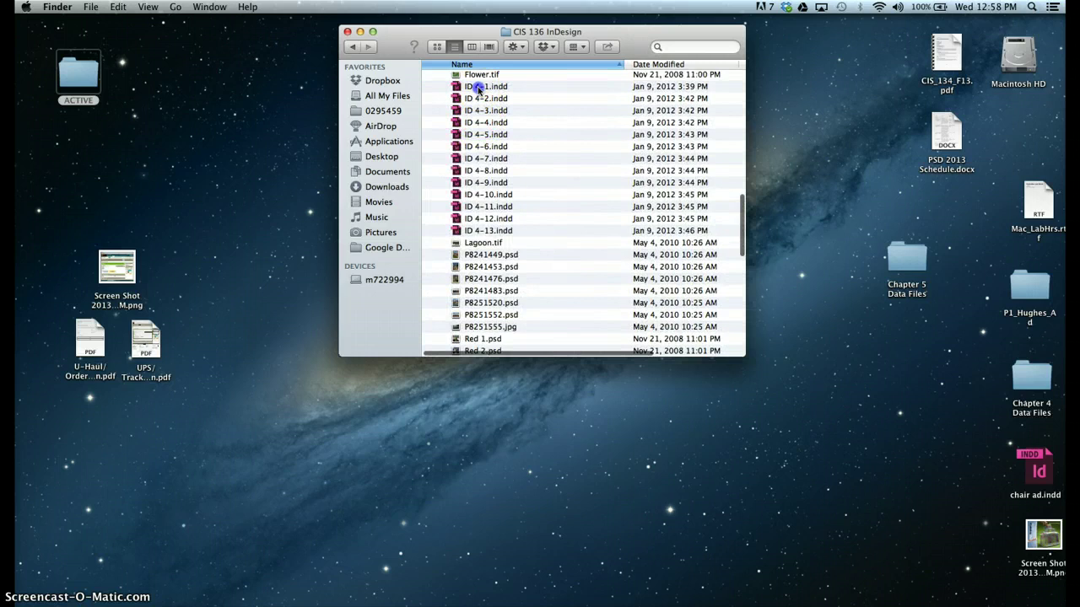
Open ID 4-1.indd from Finder in InDesign and reposition its document window
double_click(478, 87)
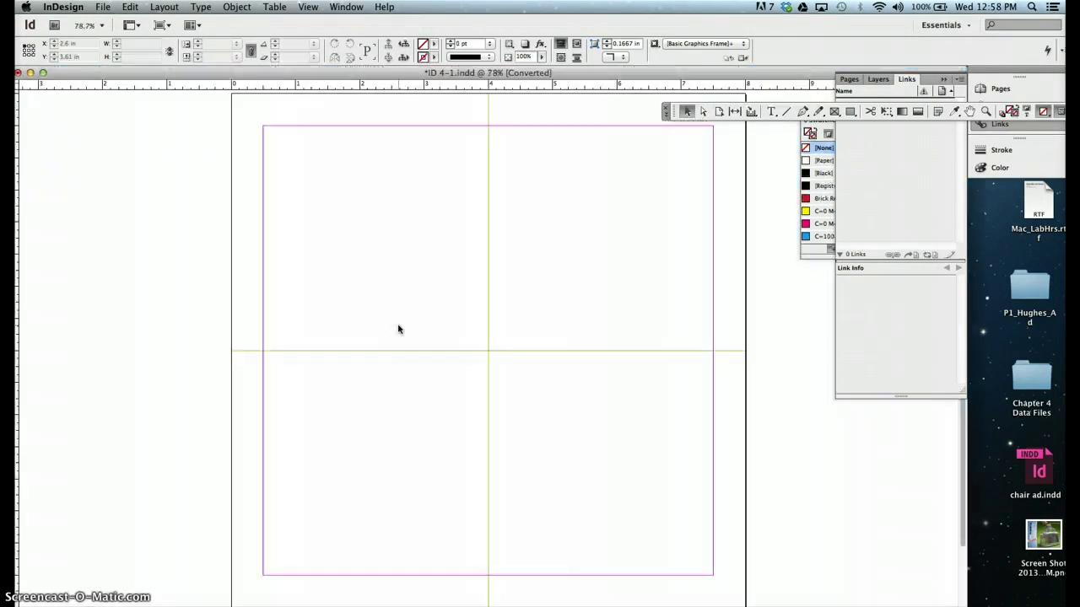
left_click(292, 160)
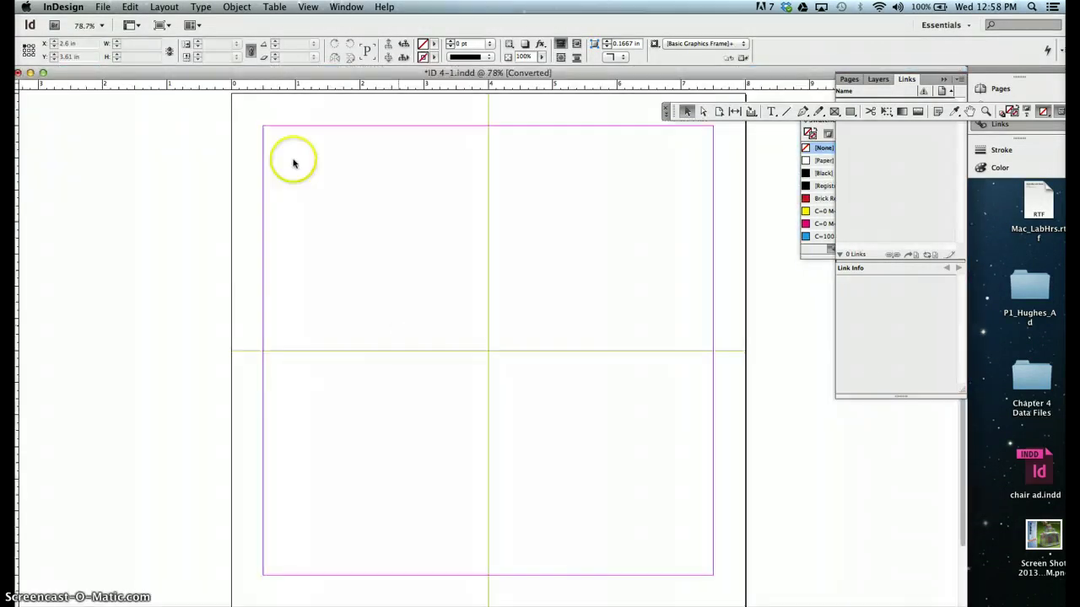
left_click_drag(236, 74, 244, 75)
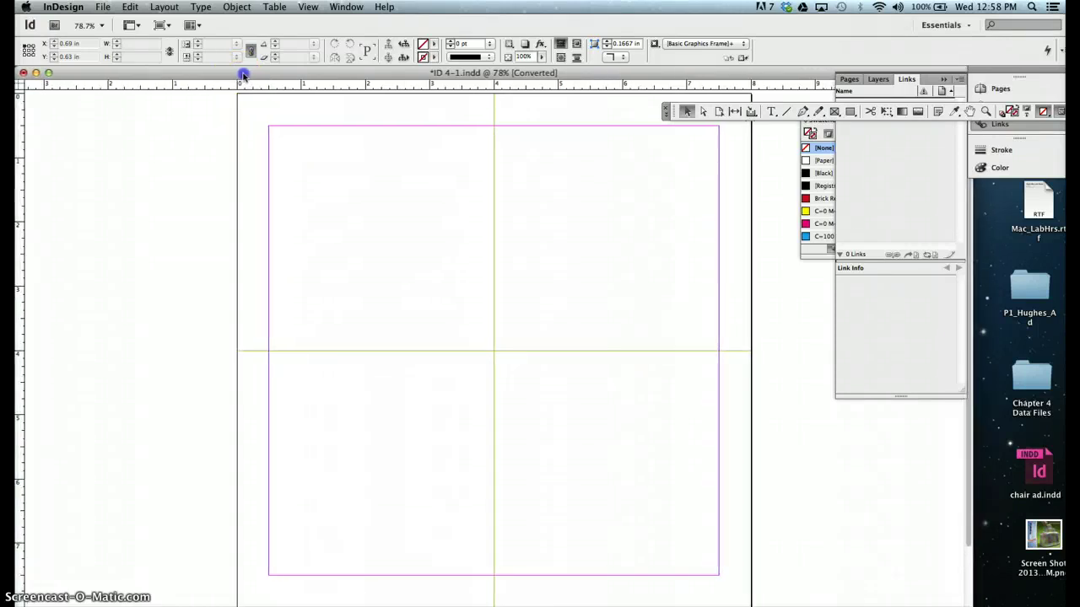
left_click(480, 293)
left_click(775, 399)
left_click(571, 264)
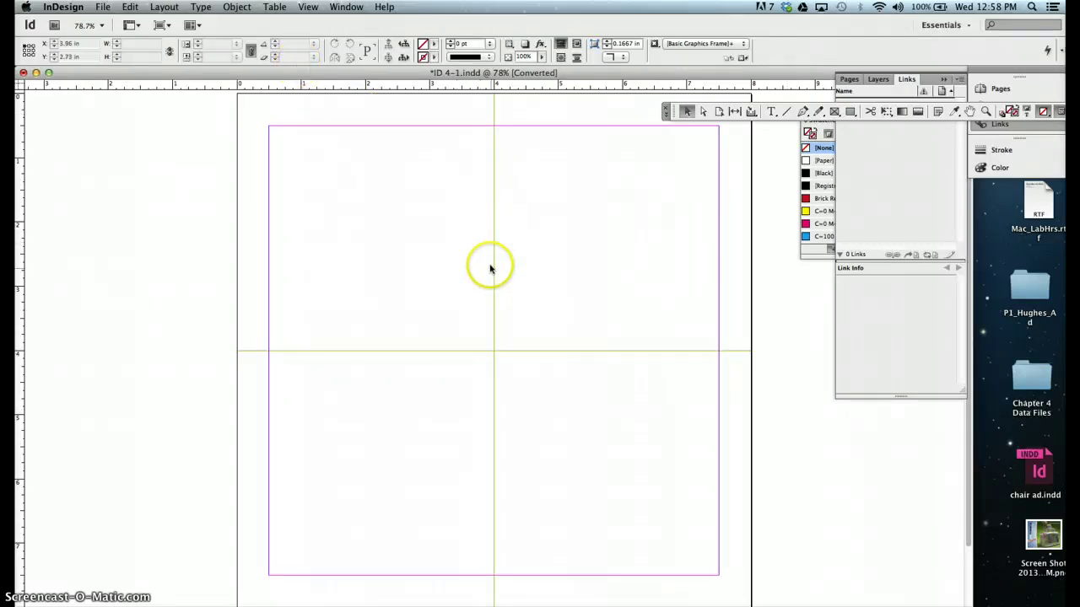
Use Save As to name the file Orientation and store it on the Desktop
left_click(102, 7)
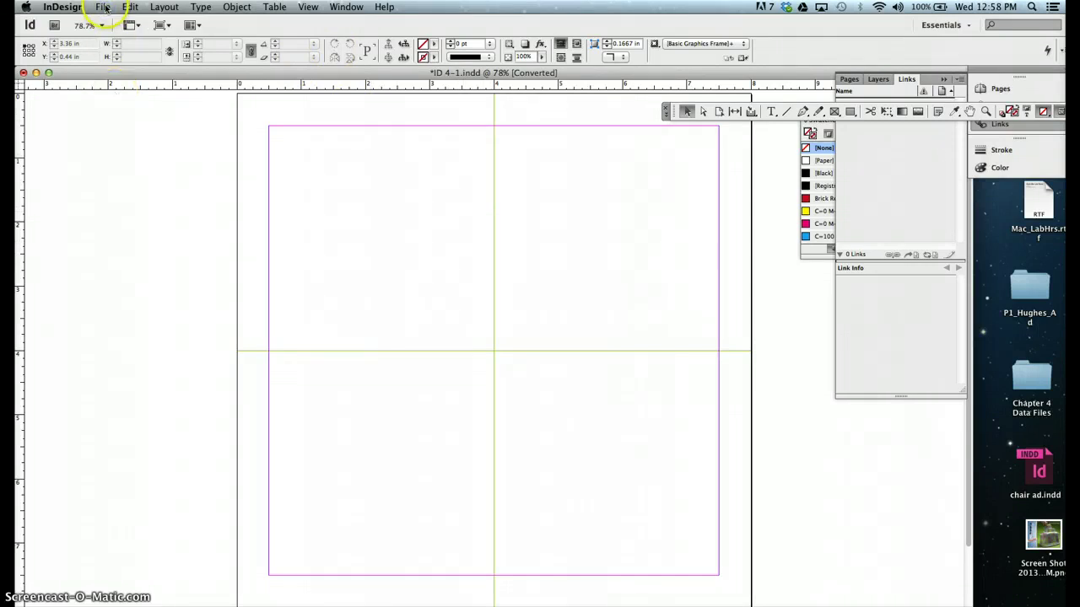
left_click(118, 127)
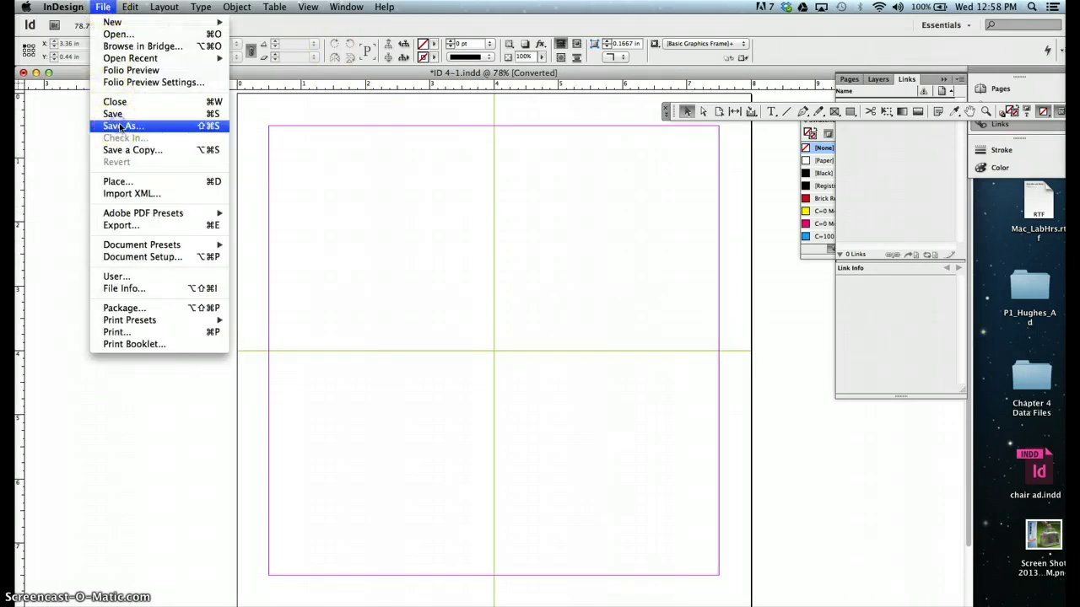
type("Orientation.indd")
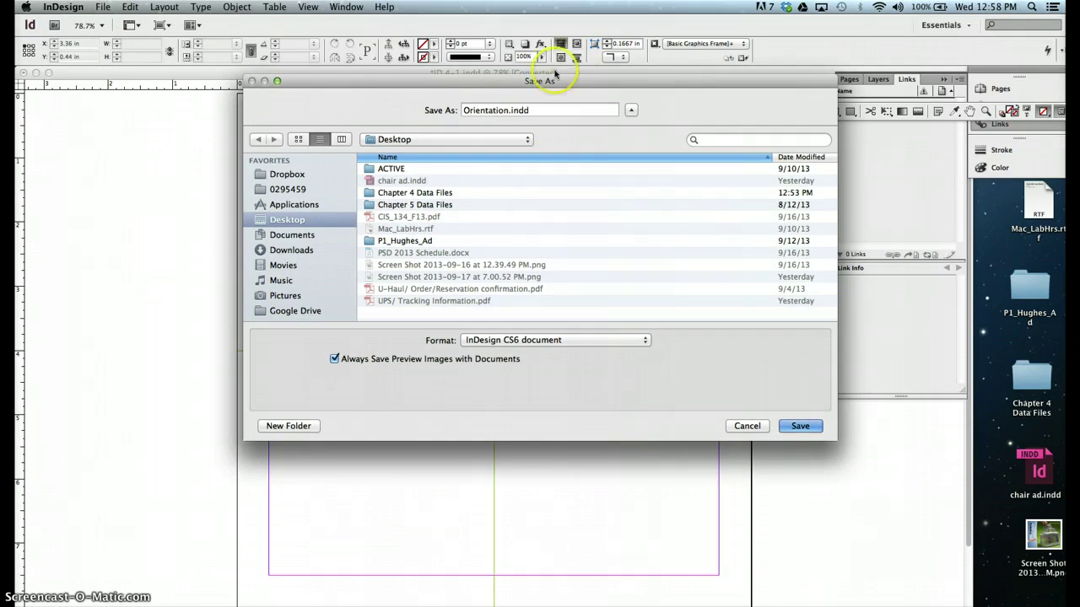
left_click(283, 221)
left_click(801, 426)
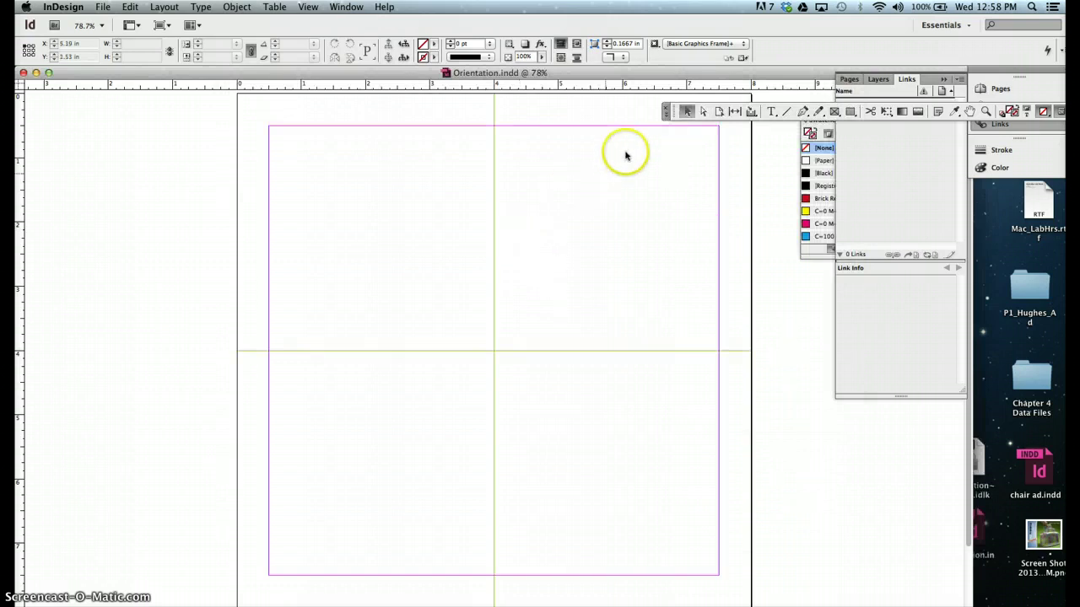
Float the Tools panel as a column beside the page and choose the Advanced workspace
double_click(665, 112)
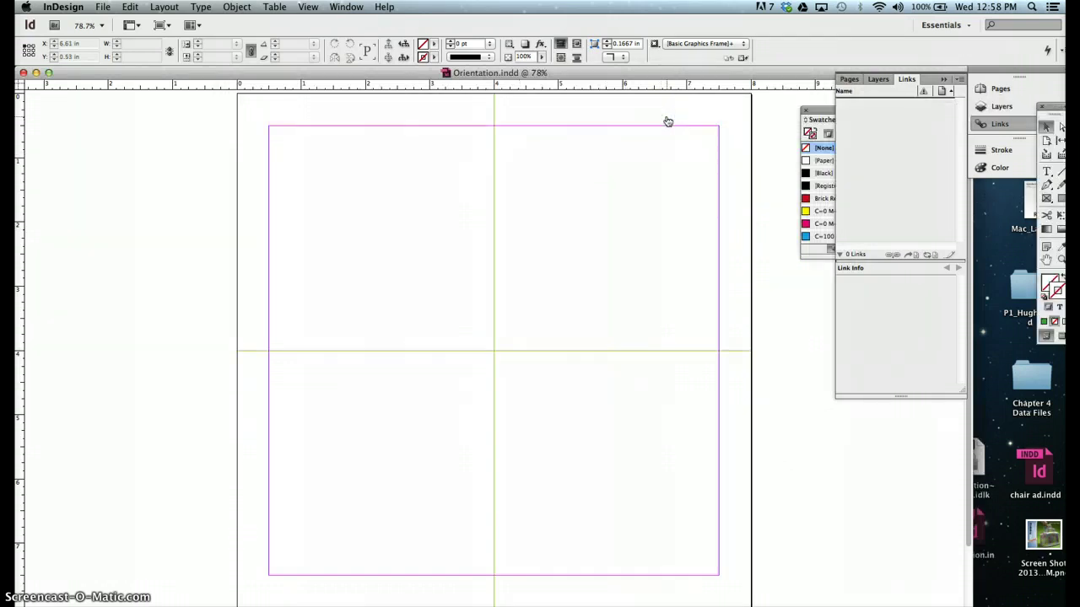
left_click_drag(1054, 106, 176, 153)
left_click(325, 210)
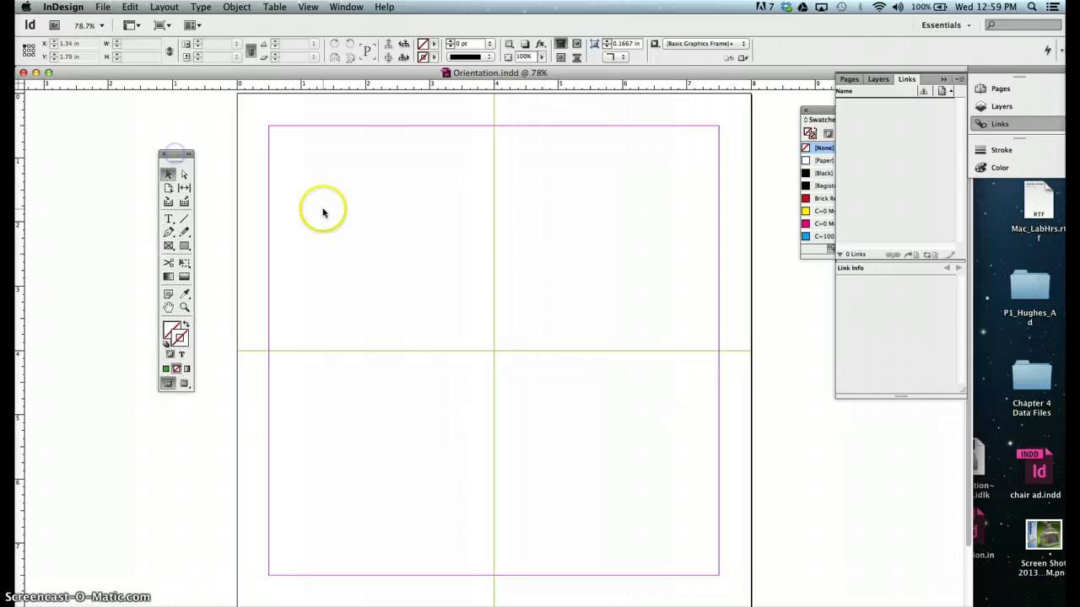
left_click(969, 26)
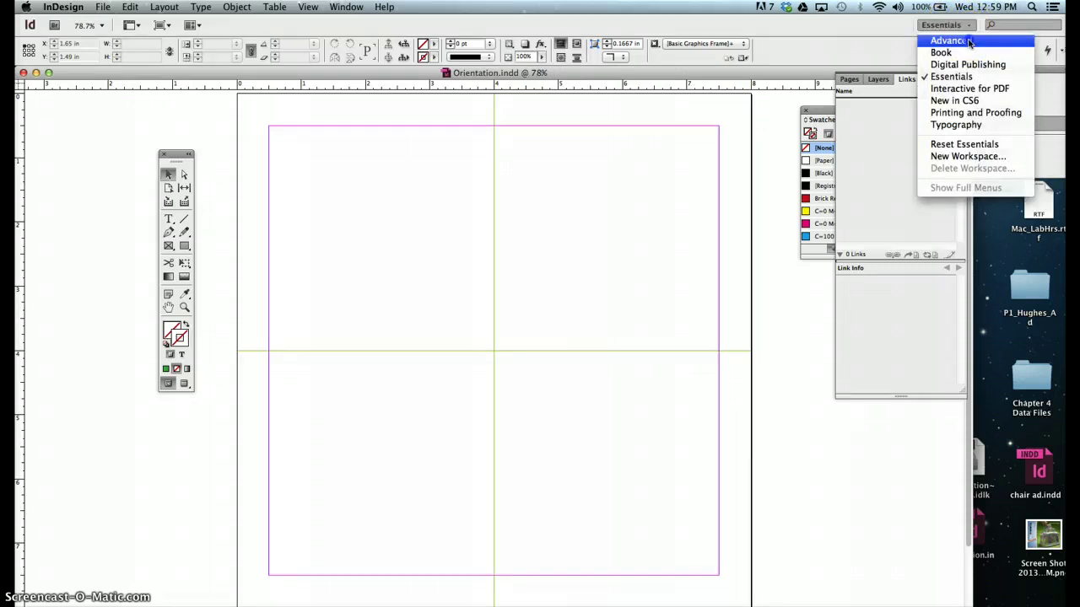
left_click(952, 41)
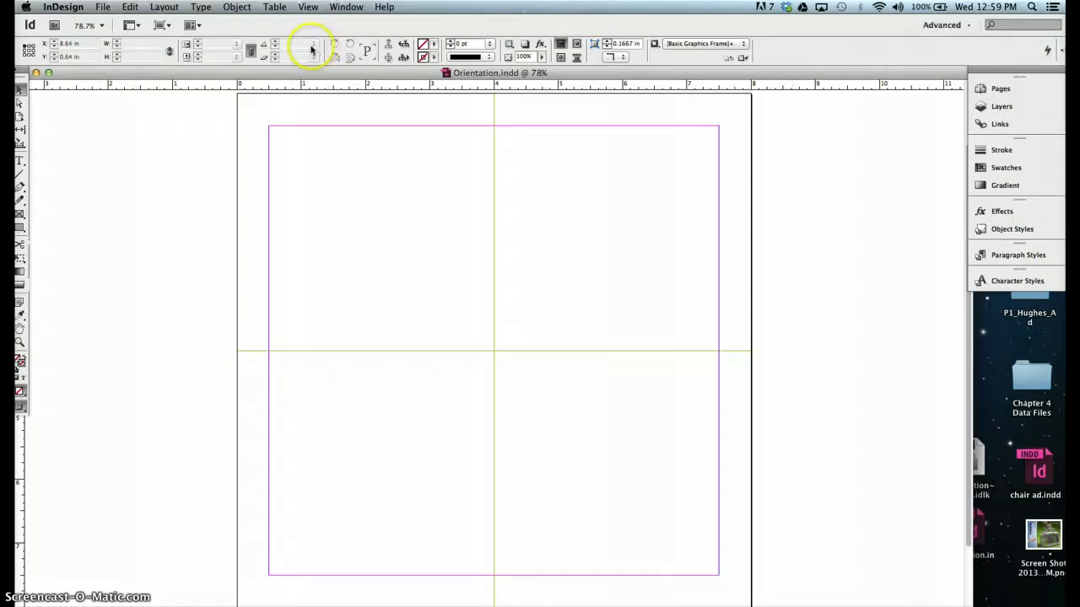
With the Rectangle Tool, create a frame of Width 2 in and Height 2 in
left_click(20, 214)
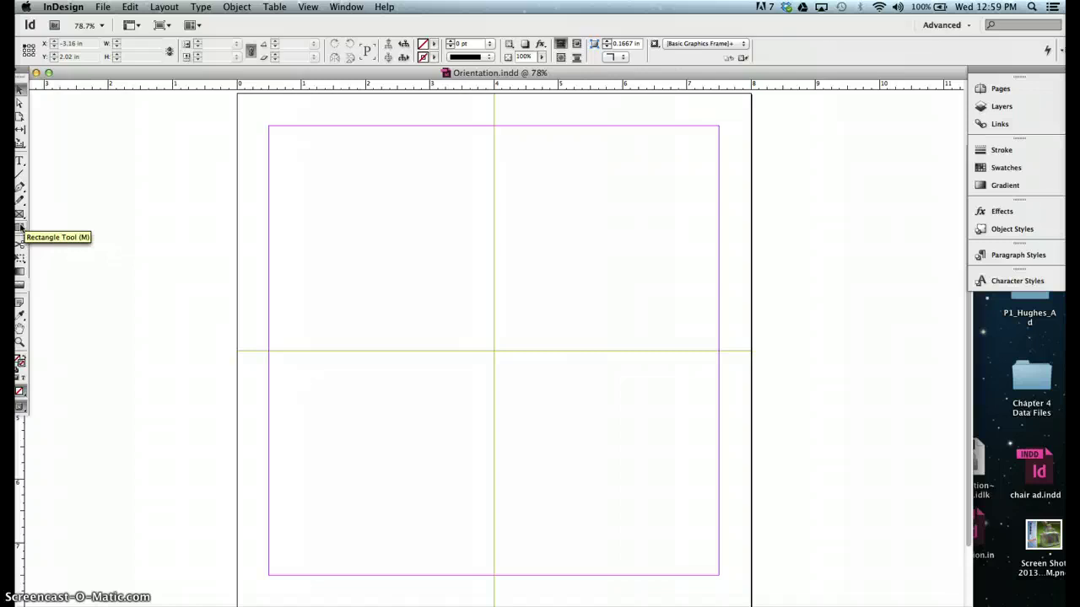
left_click(21, 226)
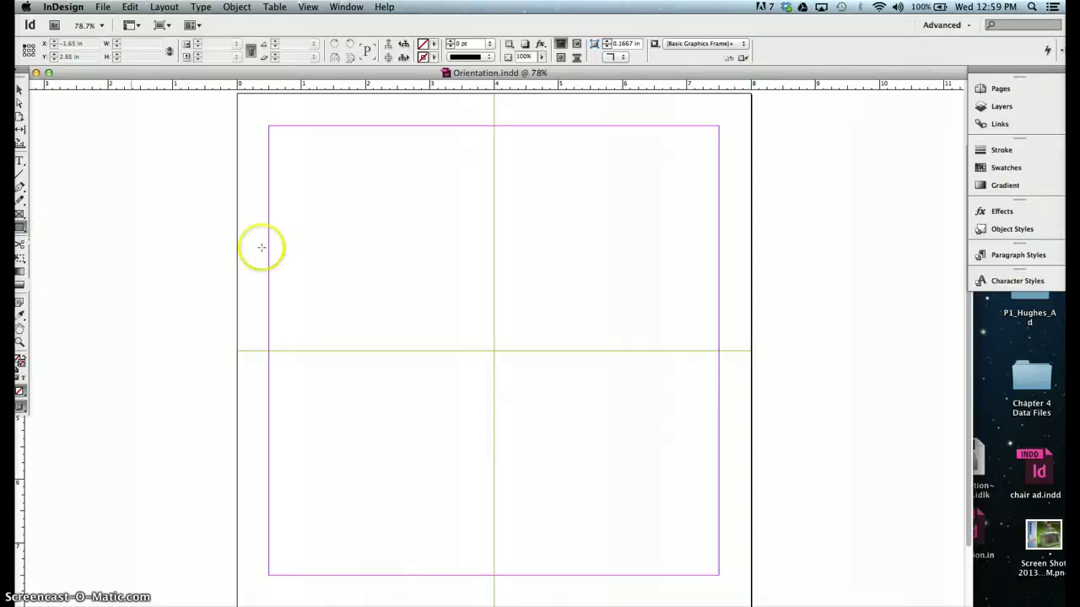
left_click(463, 280)
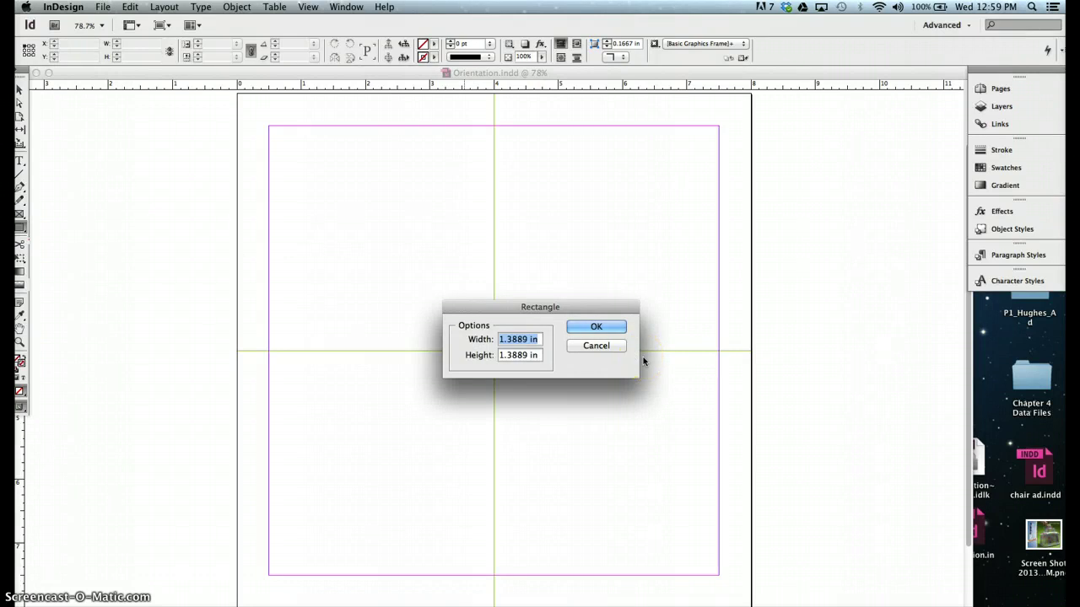
left_click(640, 360)
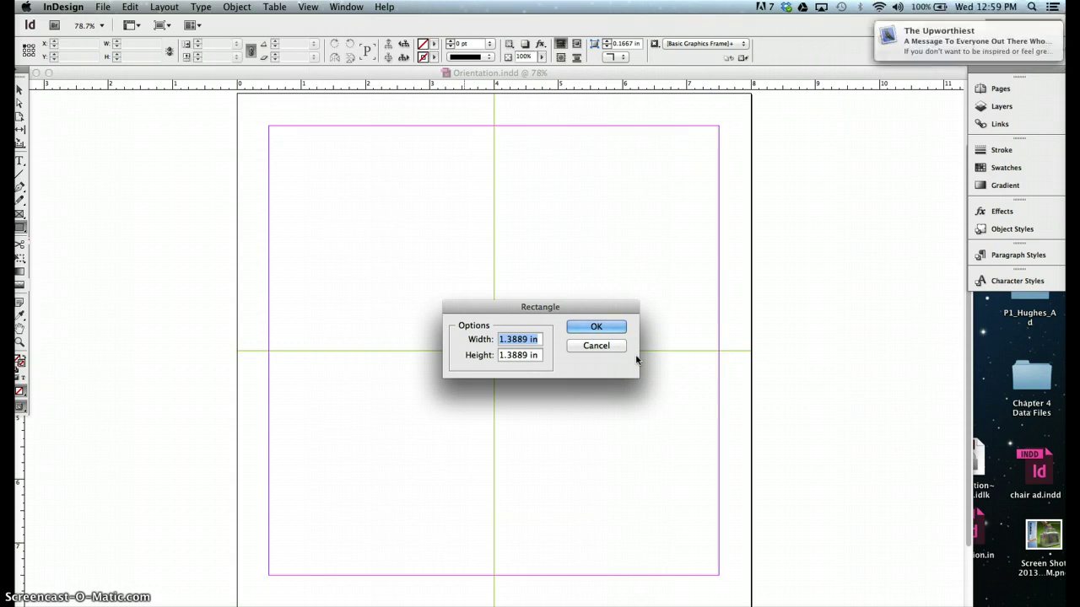
left_click(516, 341)
type("2")
key("Tab")
type("2")
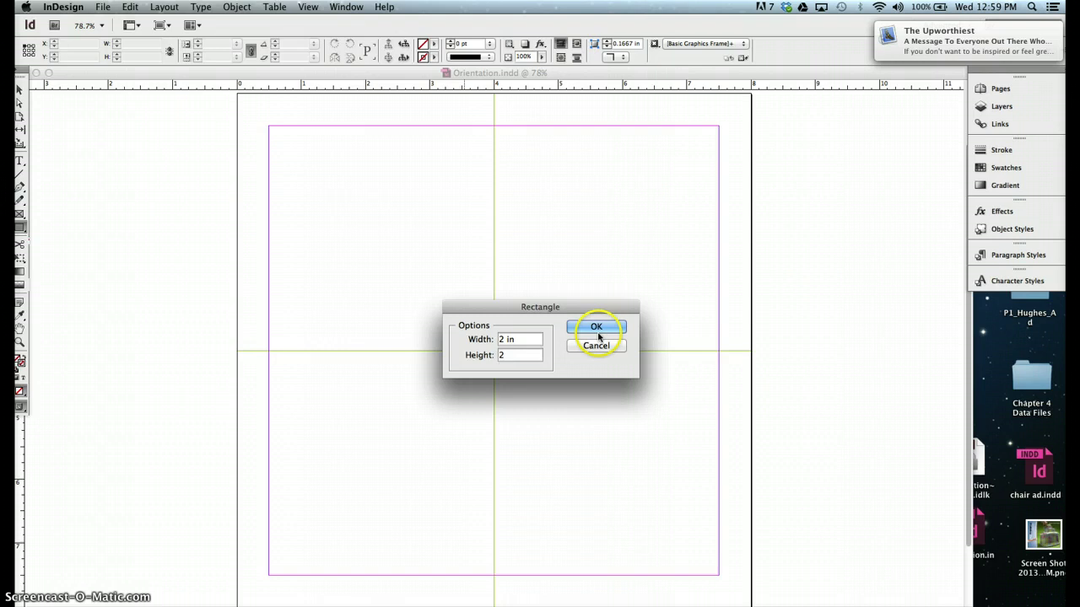
left_click(596, 327)
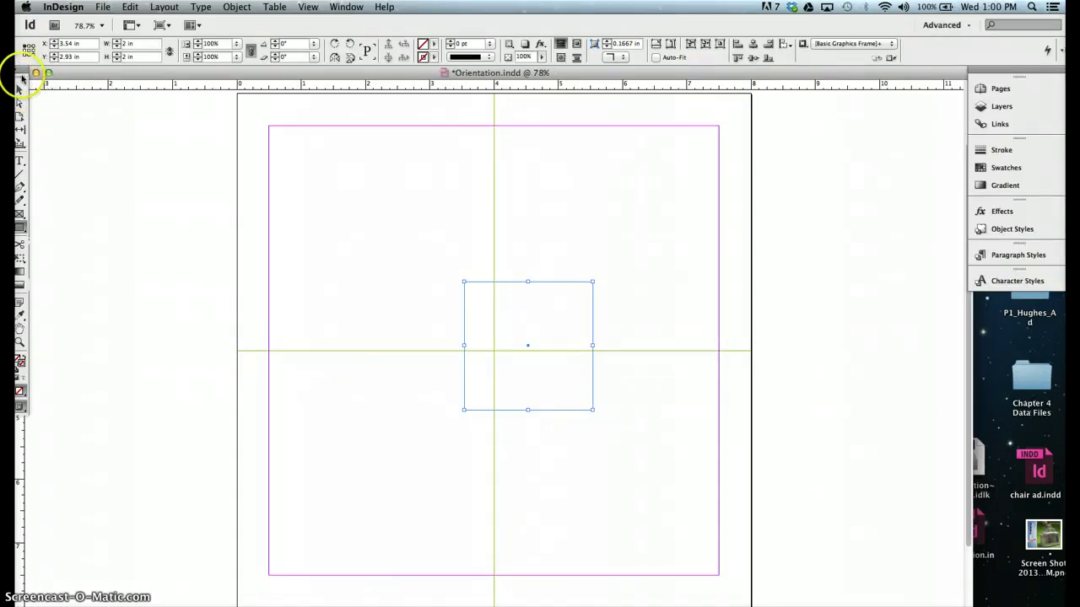
Select the square, make Fill active in Swatches, and apply the Green swatch
left_click(19, 89)
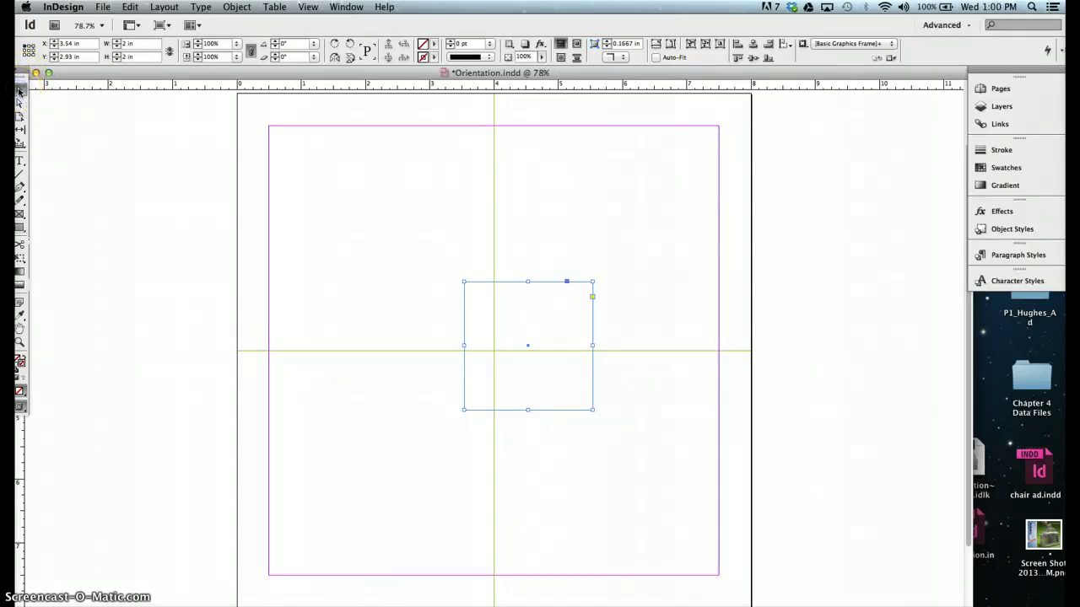
left_click(1004, 169)
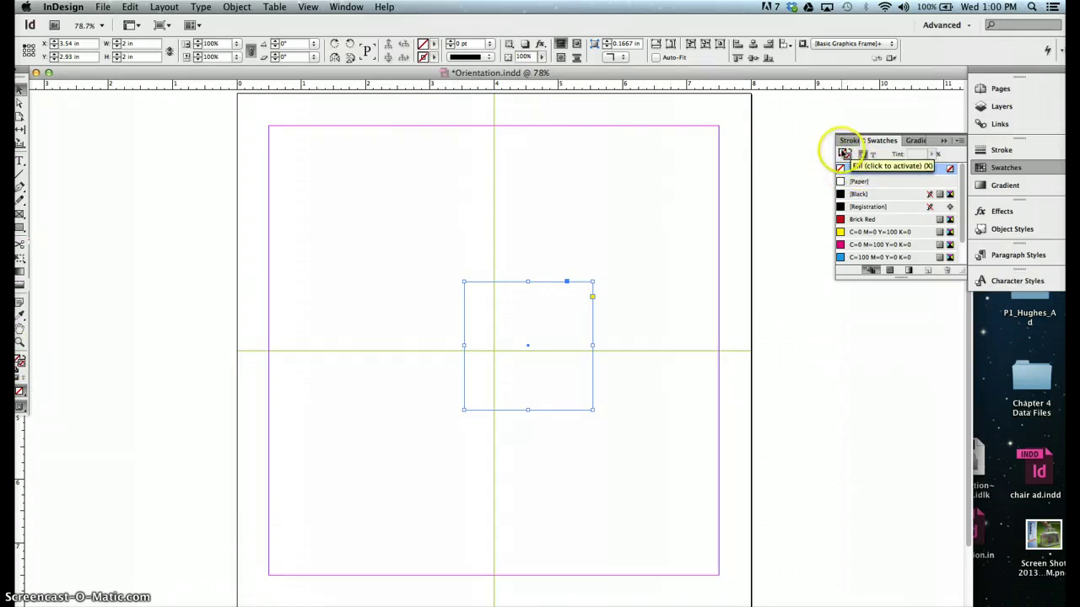
left_click(843, 155)
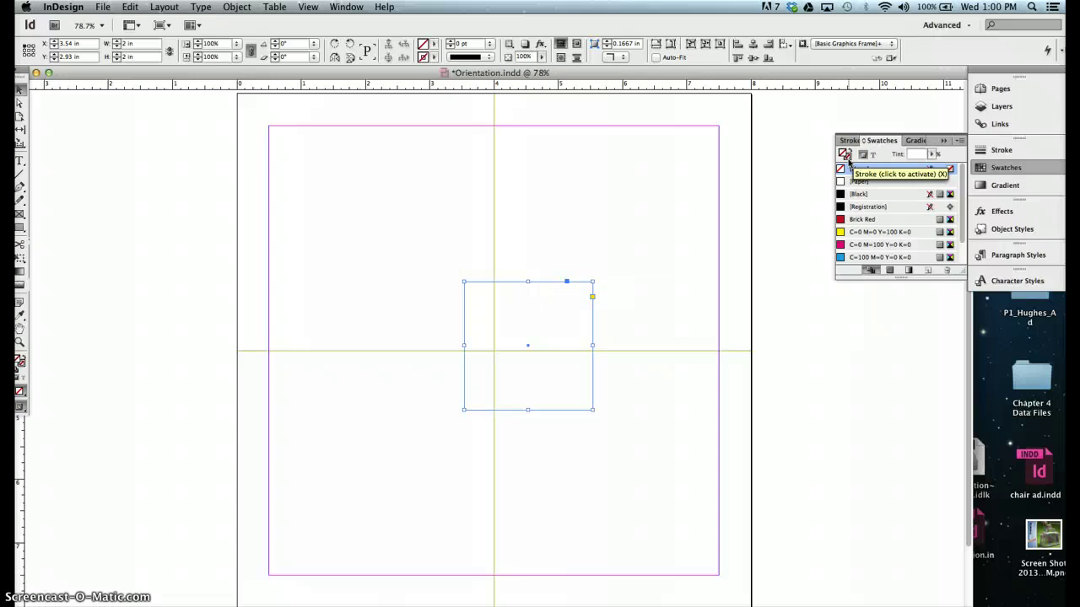
scroll(865, 194, "down", 2)
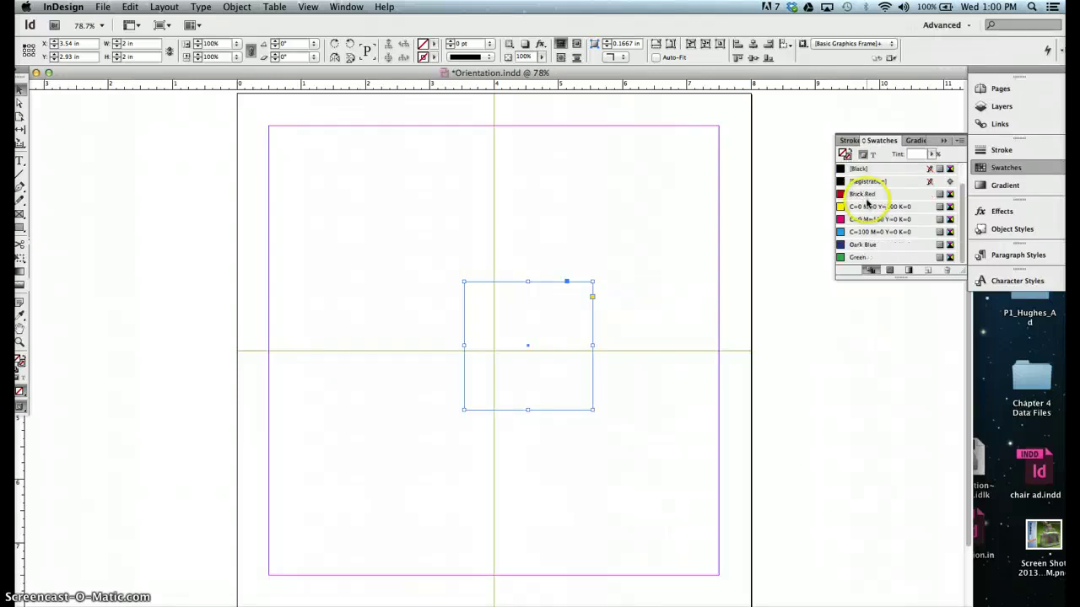
left_click(856, 257)
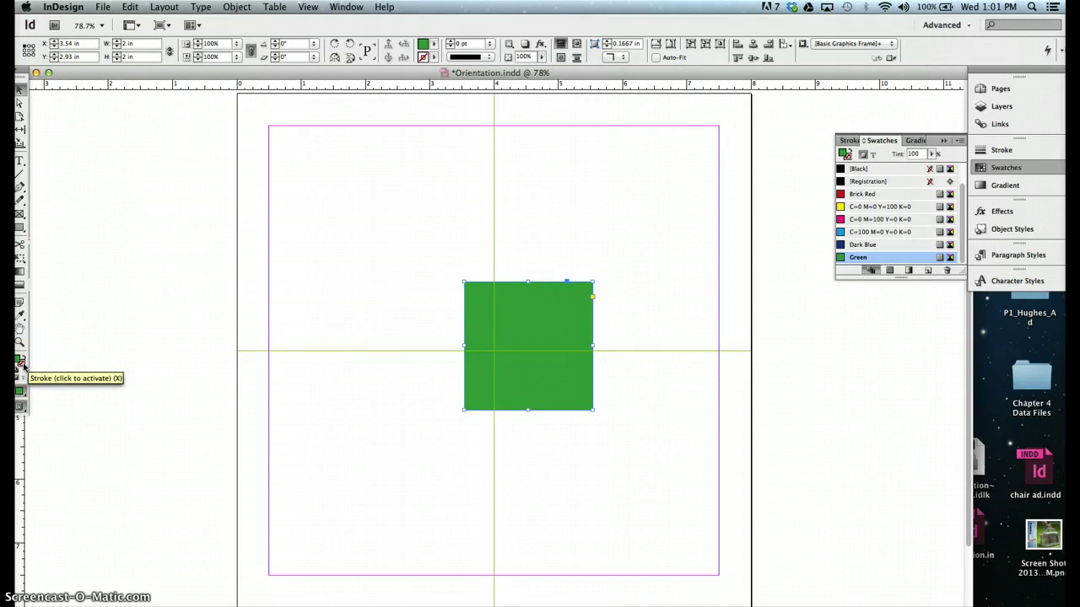
Make Stroke active and apply the Brick Red swatch to the square's outline
left_click(22, 365)
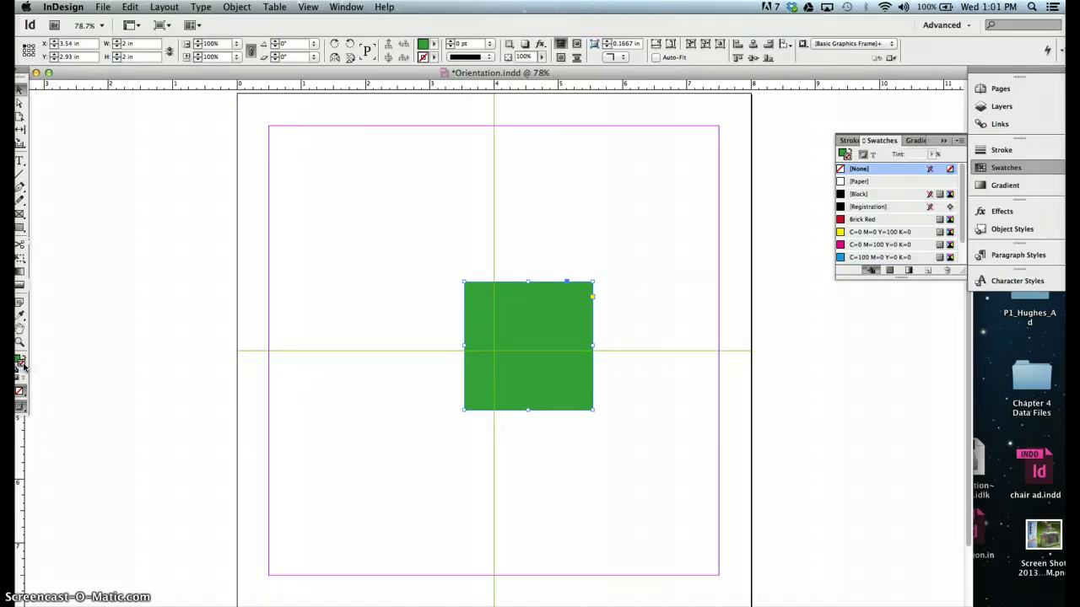
left_click(857, 221)
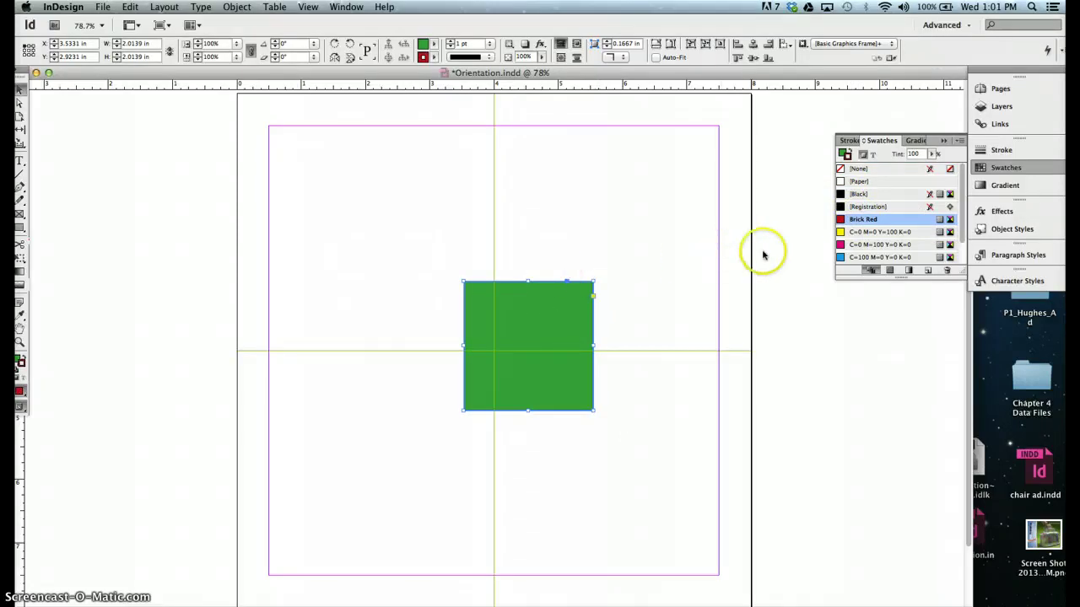
left_click(847, 157)
left_click(858, 170)
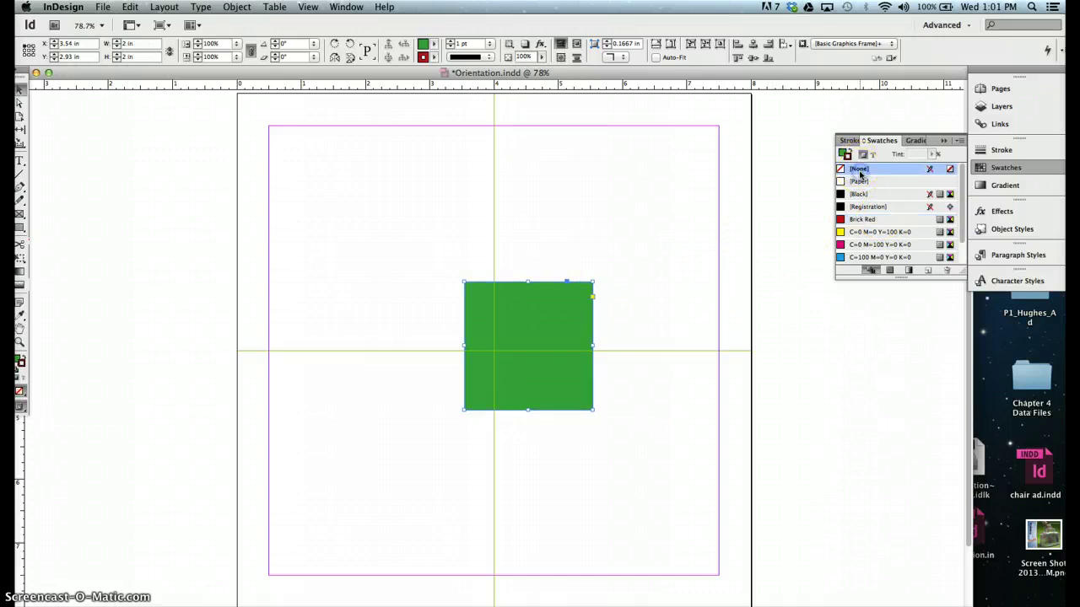
left_click(859, 220)
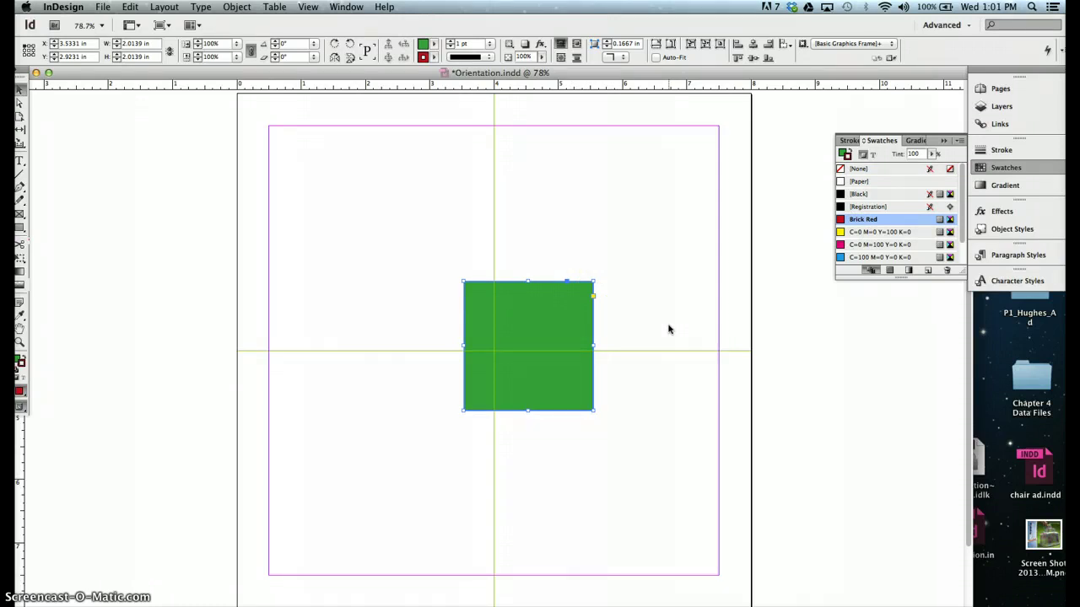
In the Stroke panel, set the outline Weight to 6 pt
left_click(1001, 150)
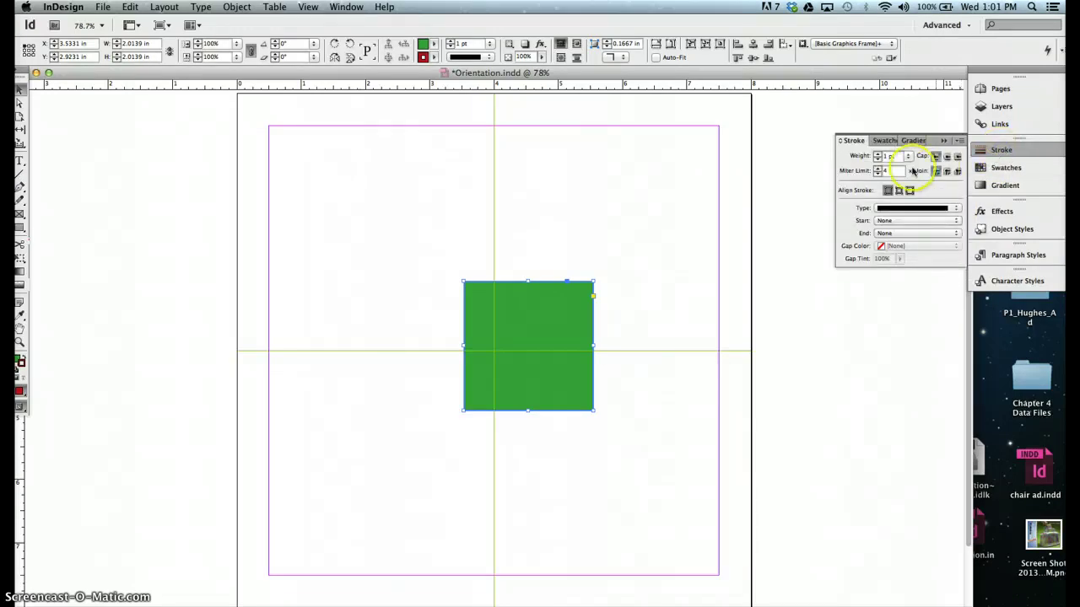
left_click(890, 156)
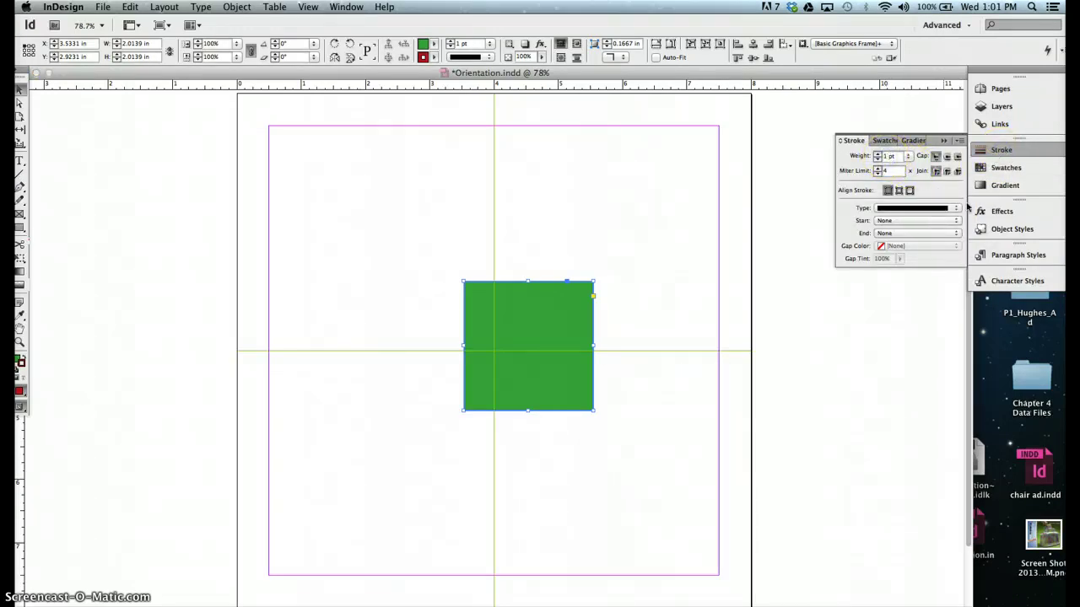
type("6")
key("Return")
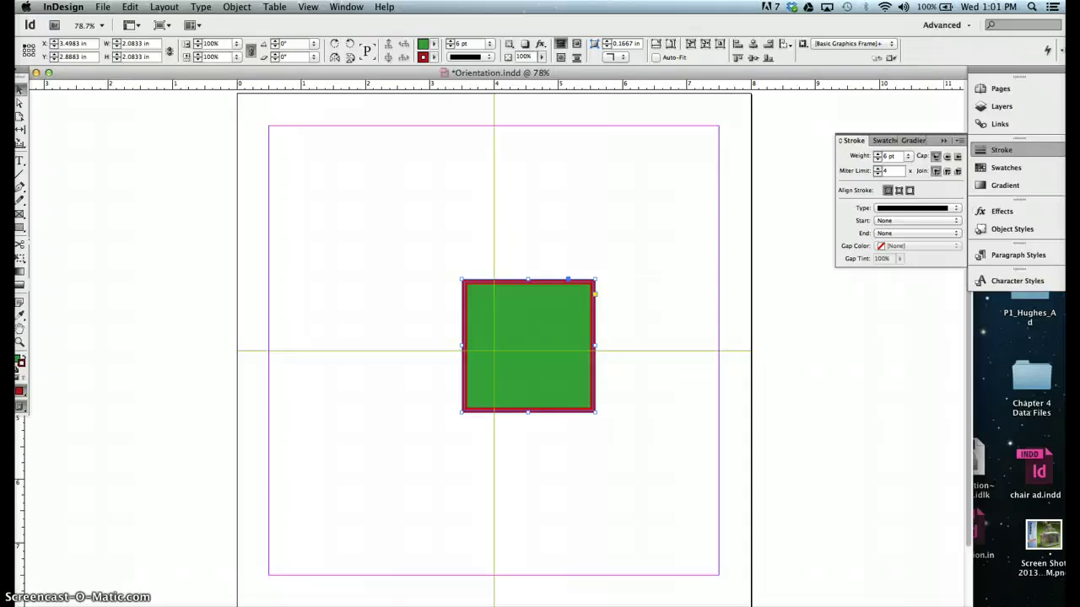
Compare the Align Stroke options, finishing with Align Stroke to Inside for the 6 pt outline
left_click(841, 150)
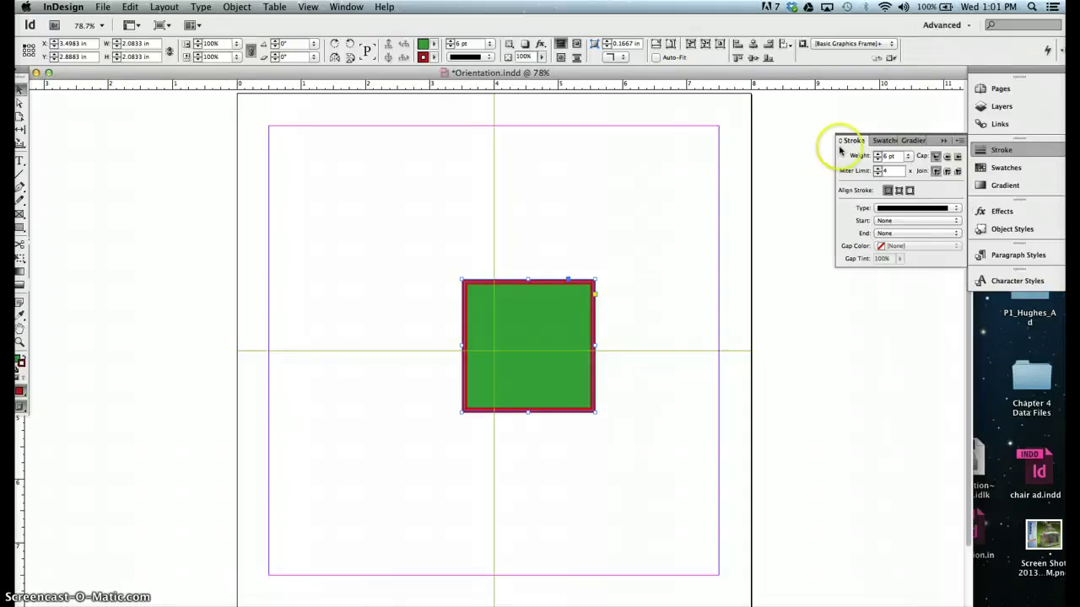
left_click(909, 191)
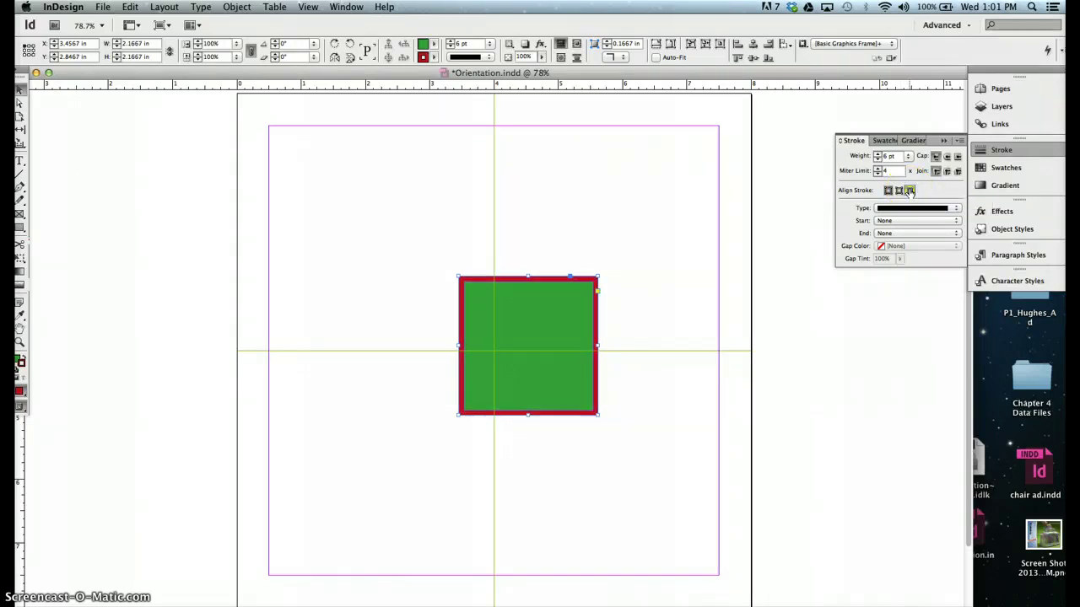
left_click(898, 190)
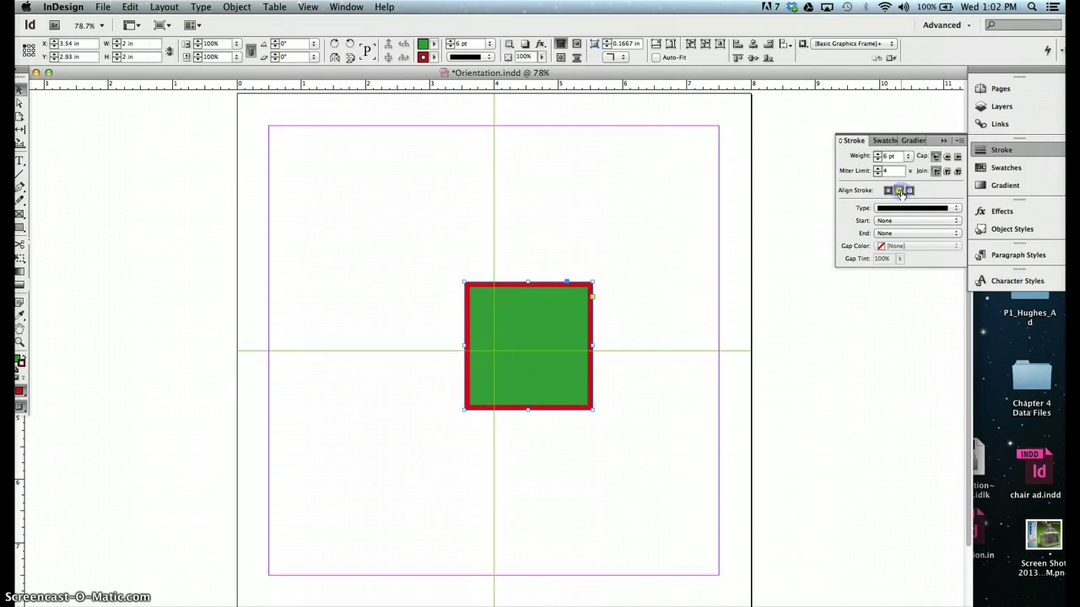
left_click(887, 191)
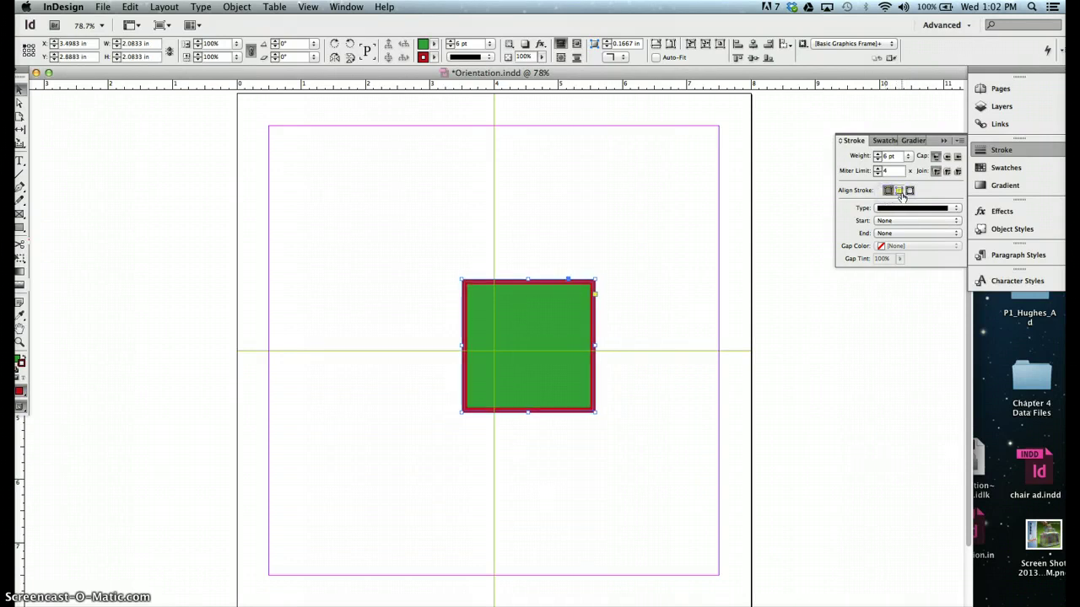
left_click(899, 190)
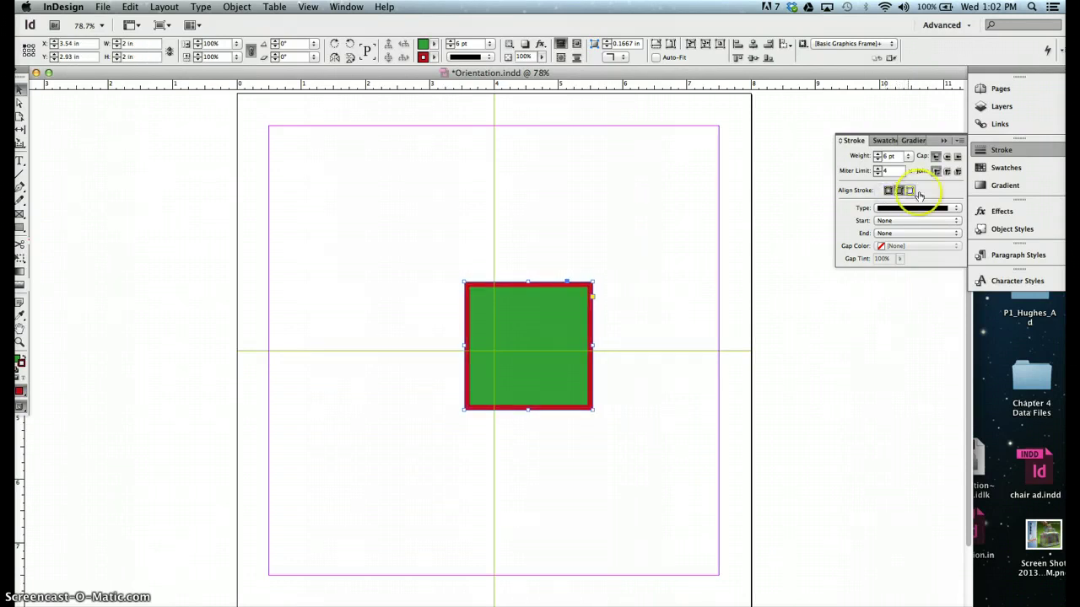
left_click(910, 192)
left_click(597, 250)
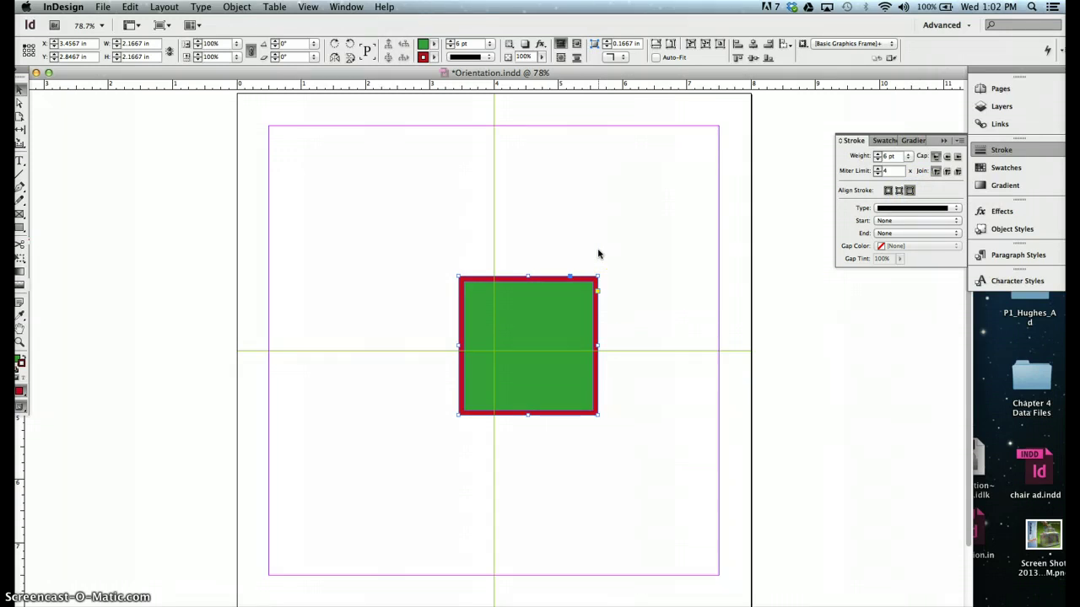
left_click(898, 191)
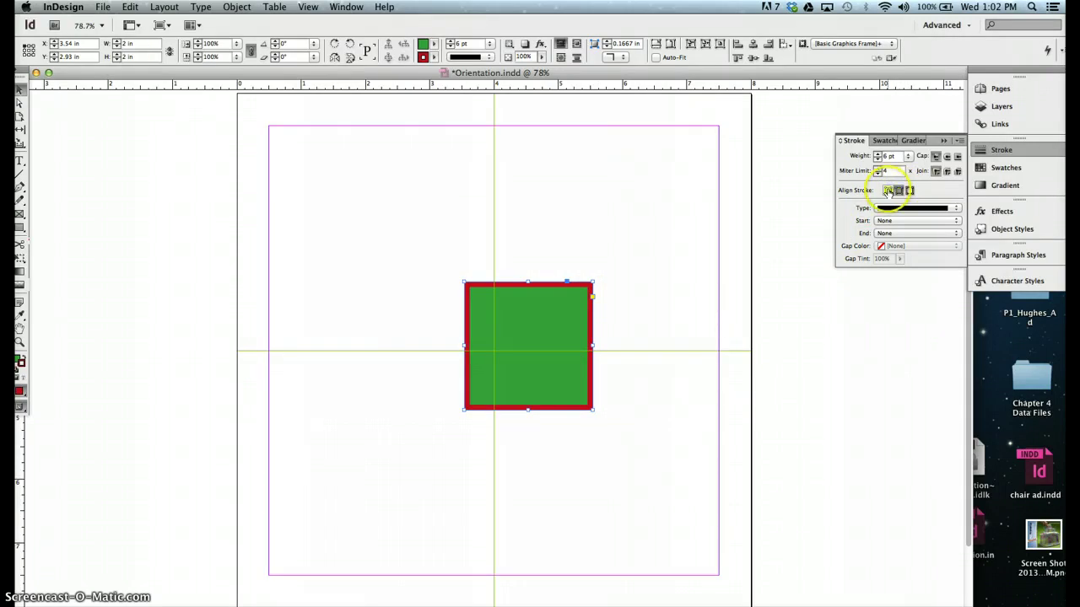
left_click(887, 191)
left_click(898, 191)
left_click(910, 192)
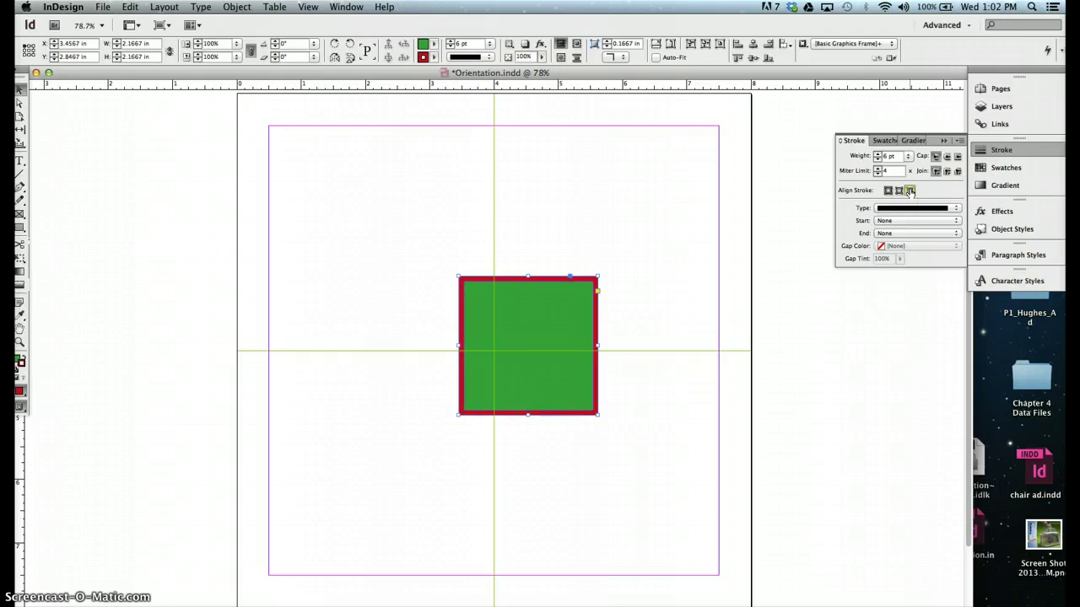
left_click(898, 191)
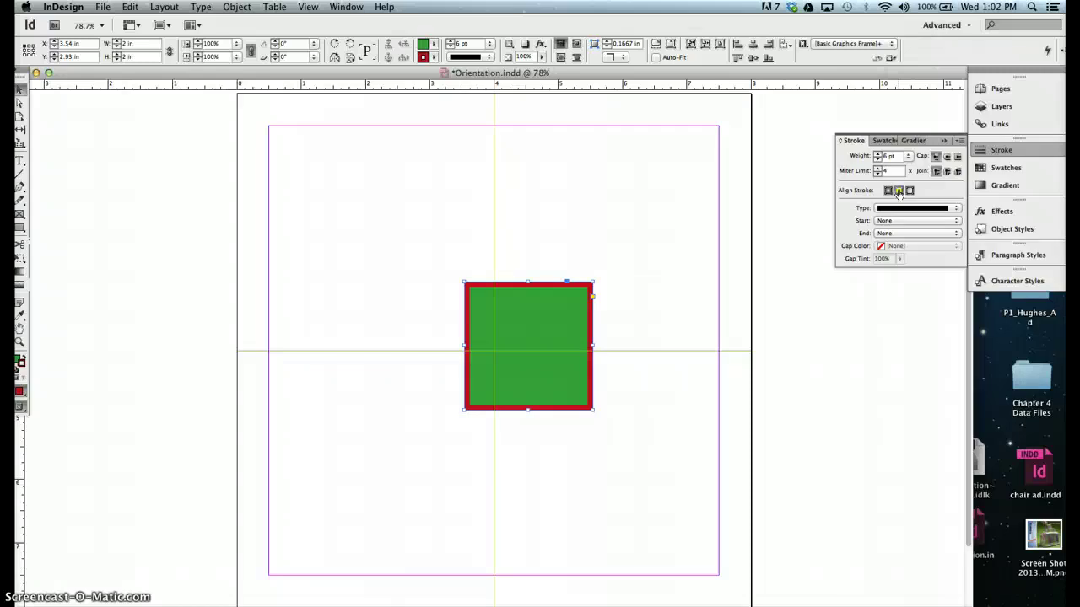
Set the Control panel reference point to the square's top-left corner
left_click(28, 51)
left_click(31, 46)
left_click(33, 49)
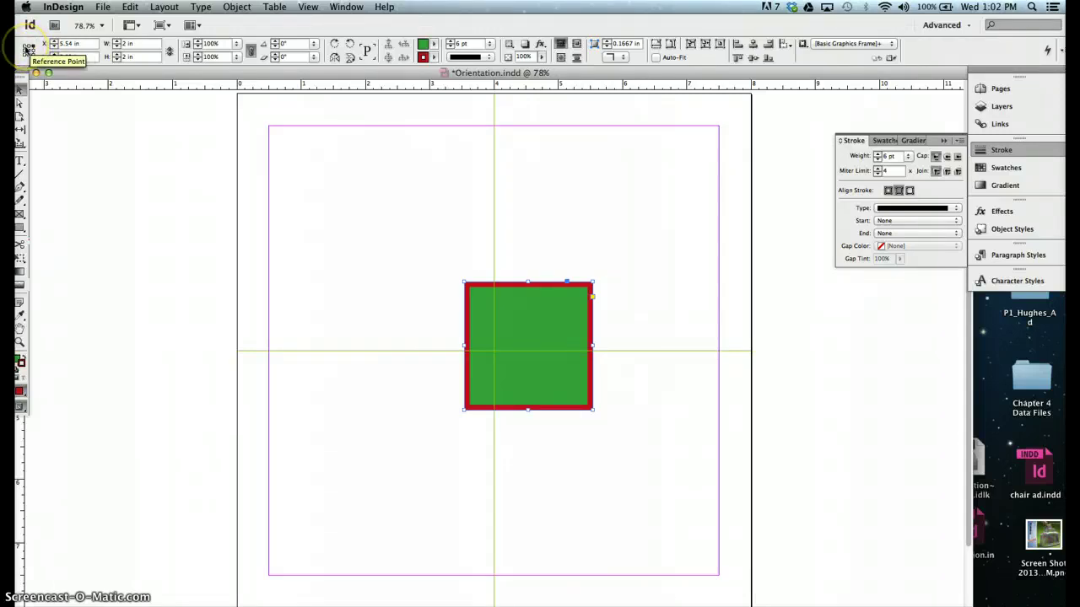
left_click(28, 49)
left_click(24, 49)
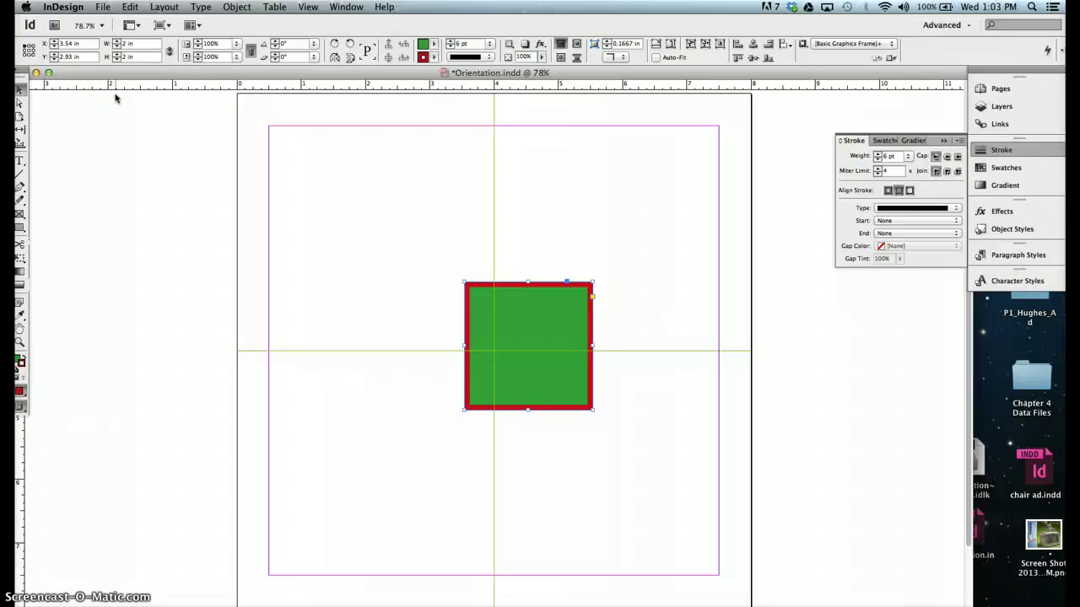
Enter X 0 and Y 0 to move the square to the page's top-left corner
left_click(120, 84)
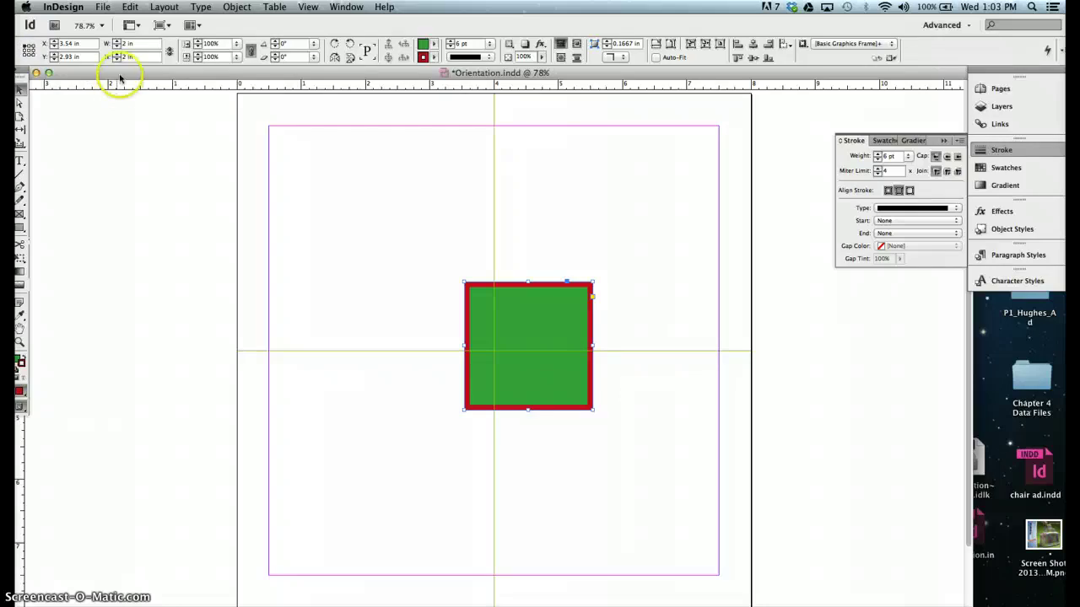
left_click(69, 43)
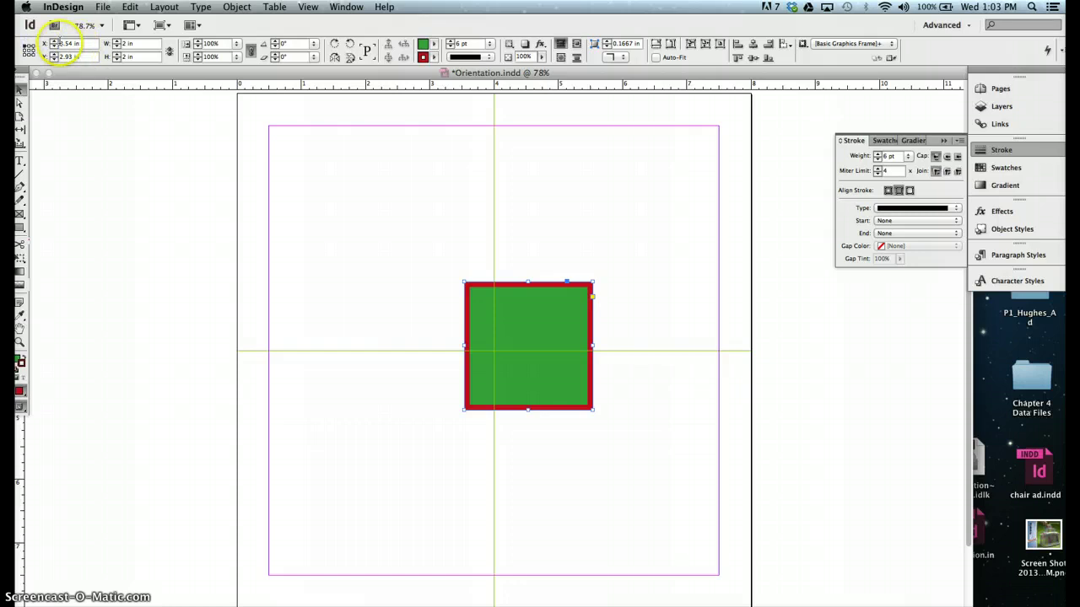
left_click(61, 70)
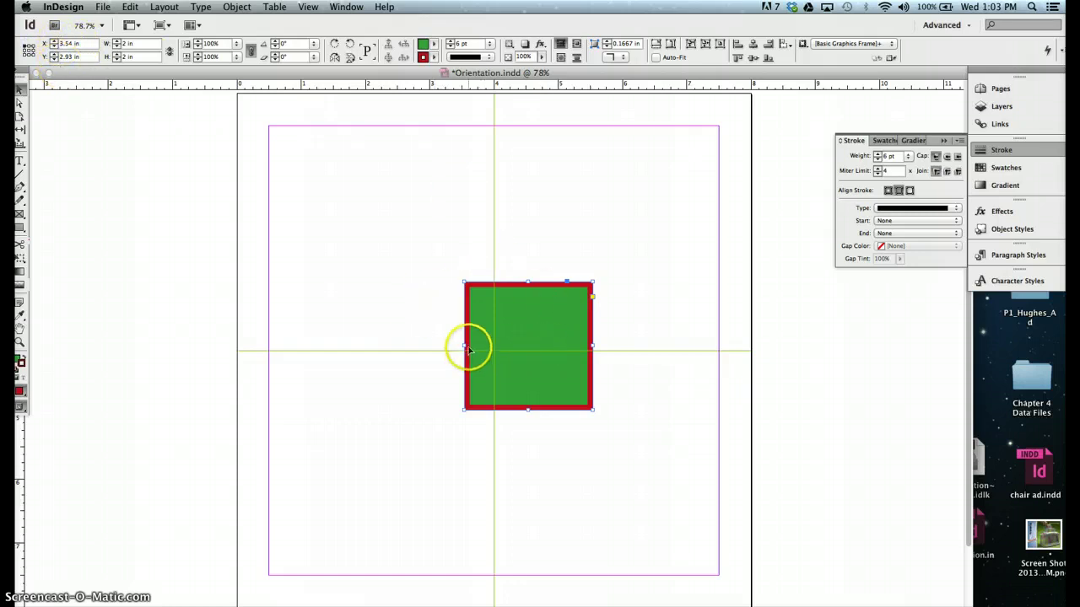
left_click(71, 43)
type("0")
key("Tab")
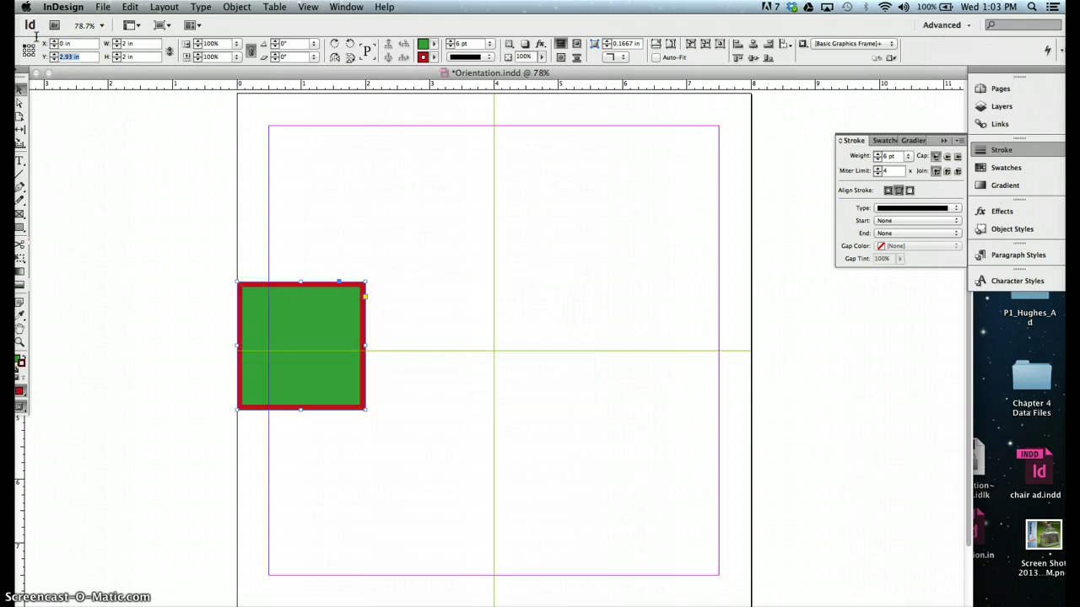
type("0")
key("Return")
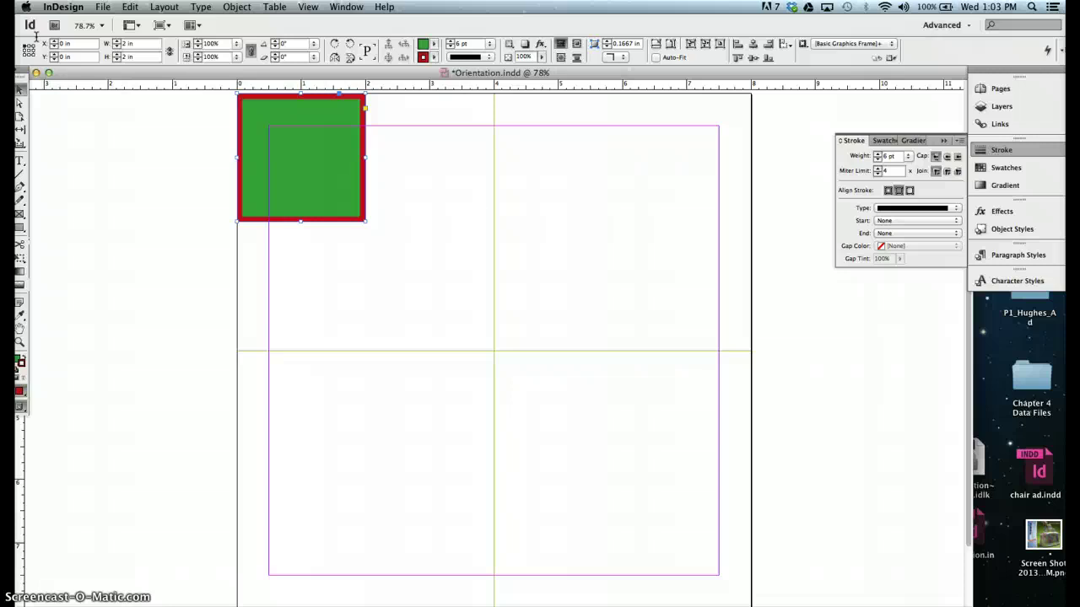
Save Orientation.indd from the File menu with the 2 in green square at X 0, Y 0
left_click(102, 7)
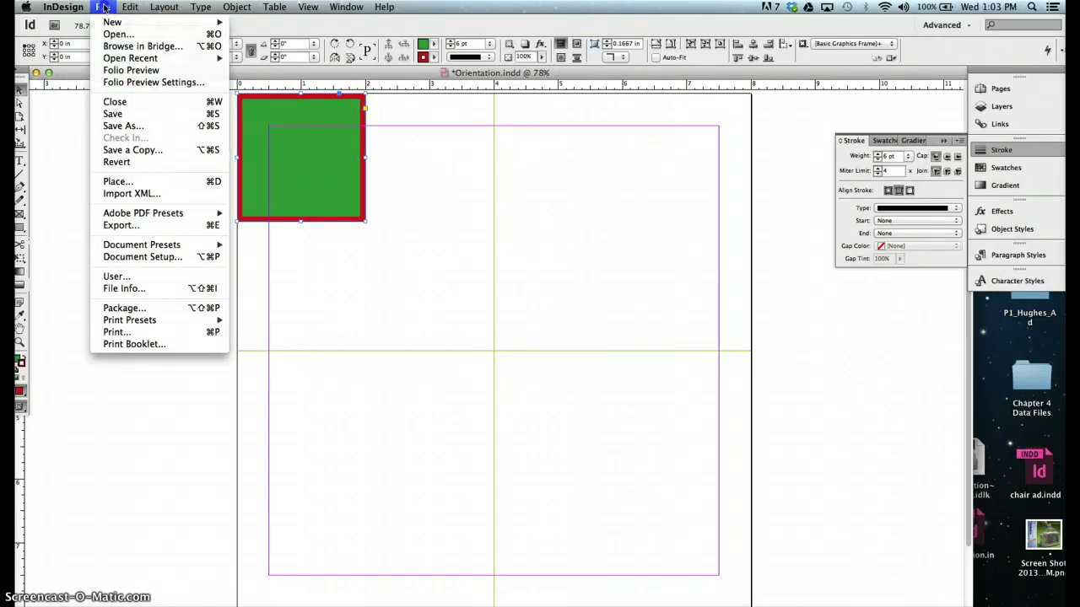
left_click(112, 114)
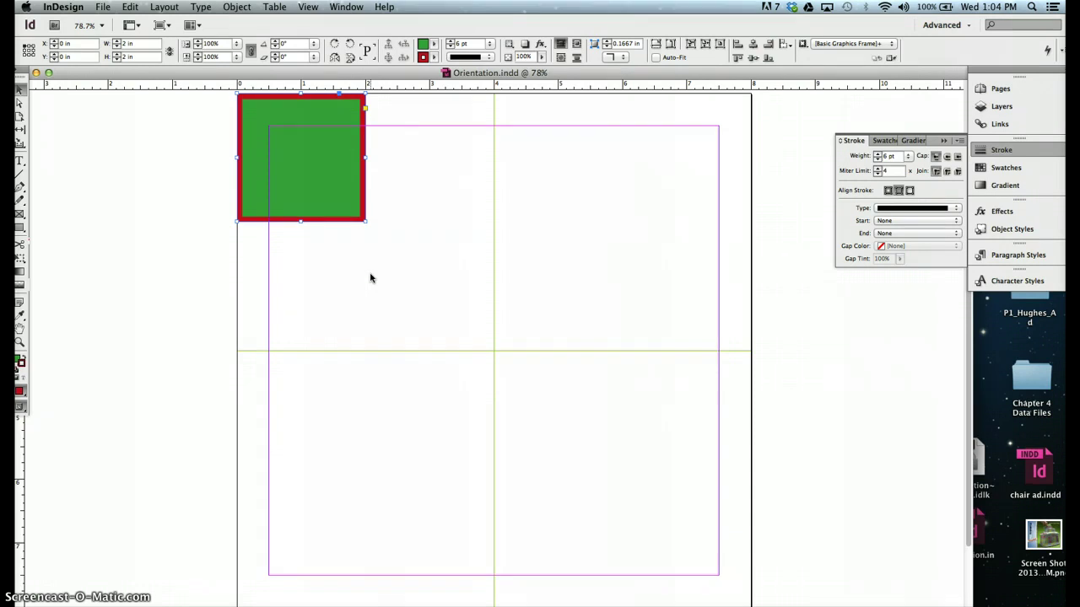
Float the Tools panel and switch it to a double-column layout
left_click(23, 363)
left_click_drag(25, 72, 106, 112)
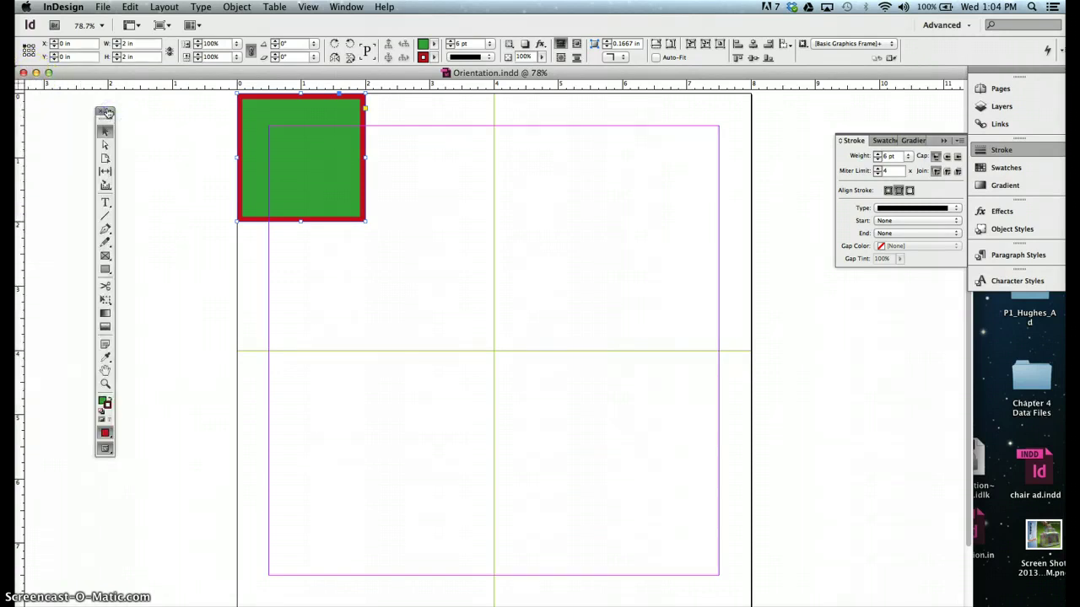
left_click(107, 112)
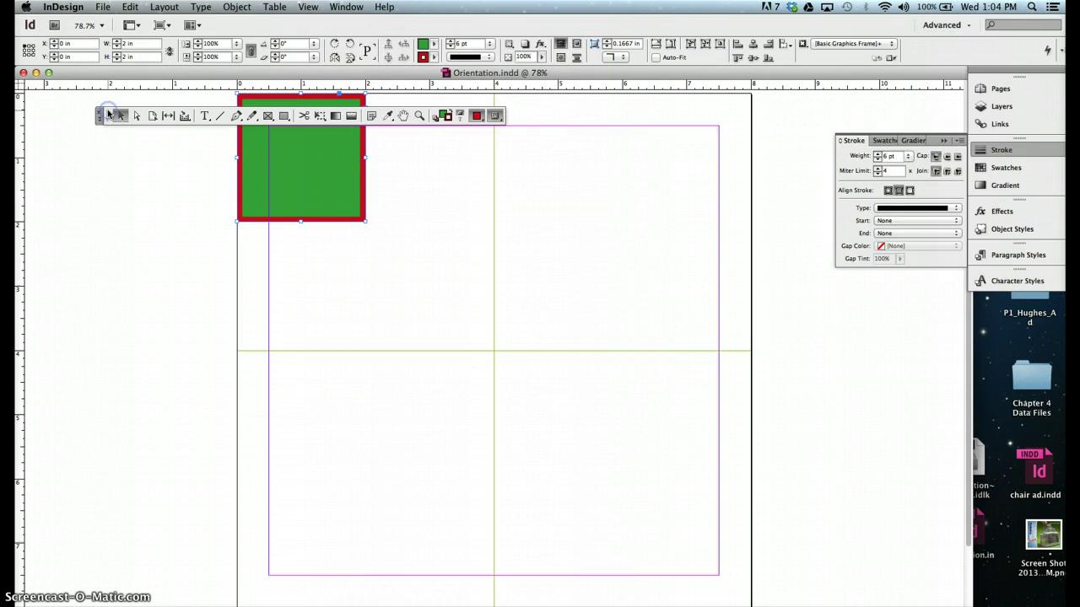
left_click(99, 118)
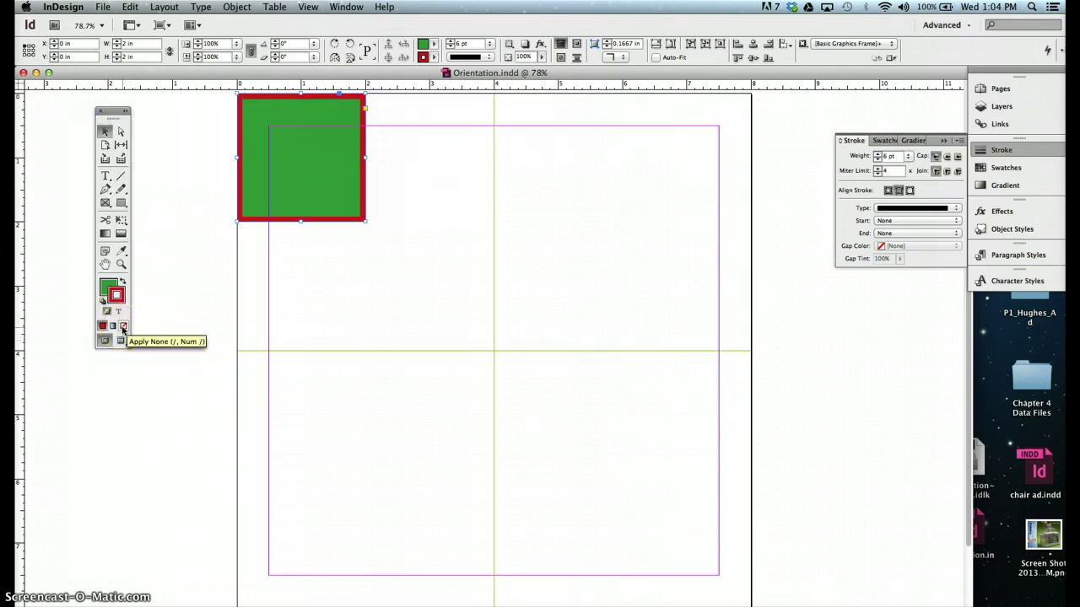
Apply None to the stroke, removing the Brick Red border from the green square
left_click(123, 328)
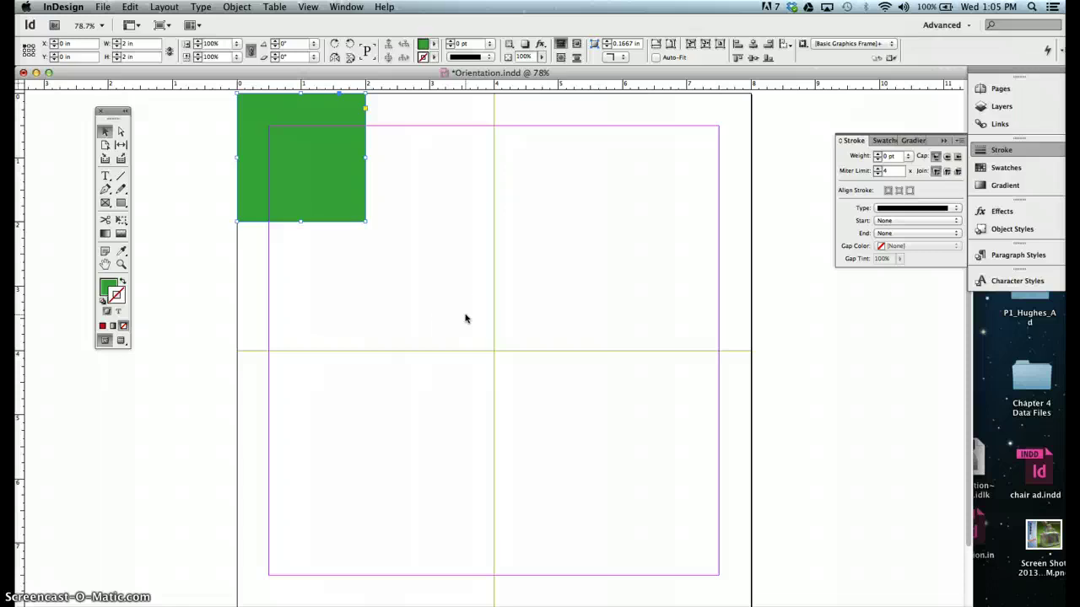
left_click(355, 344)
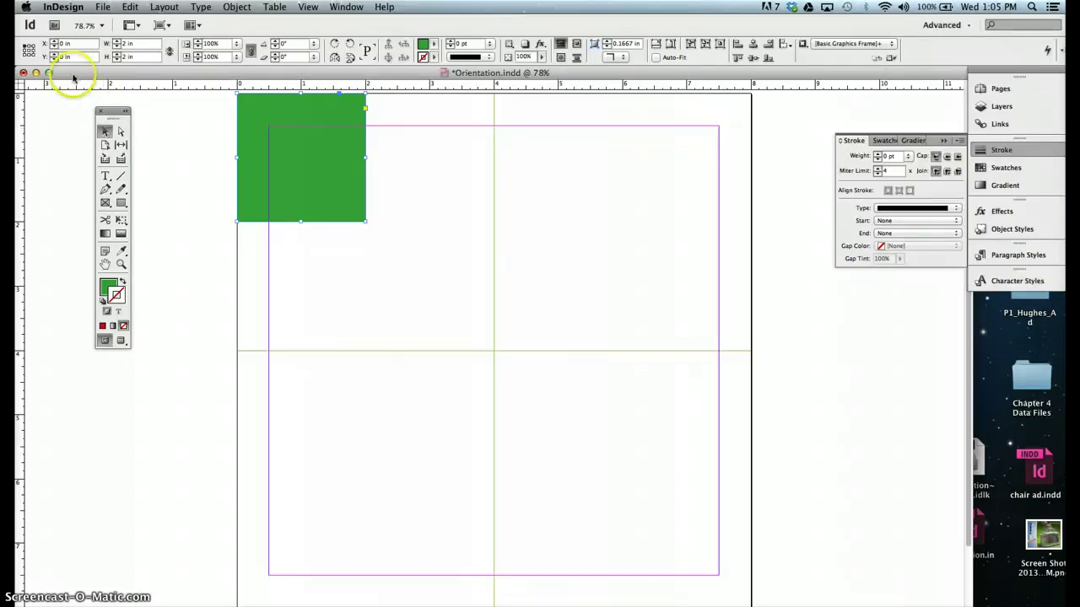
left_click(292, 164)
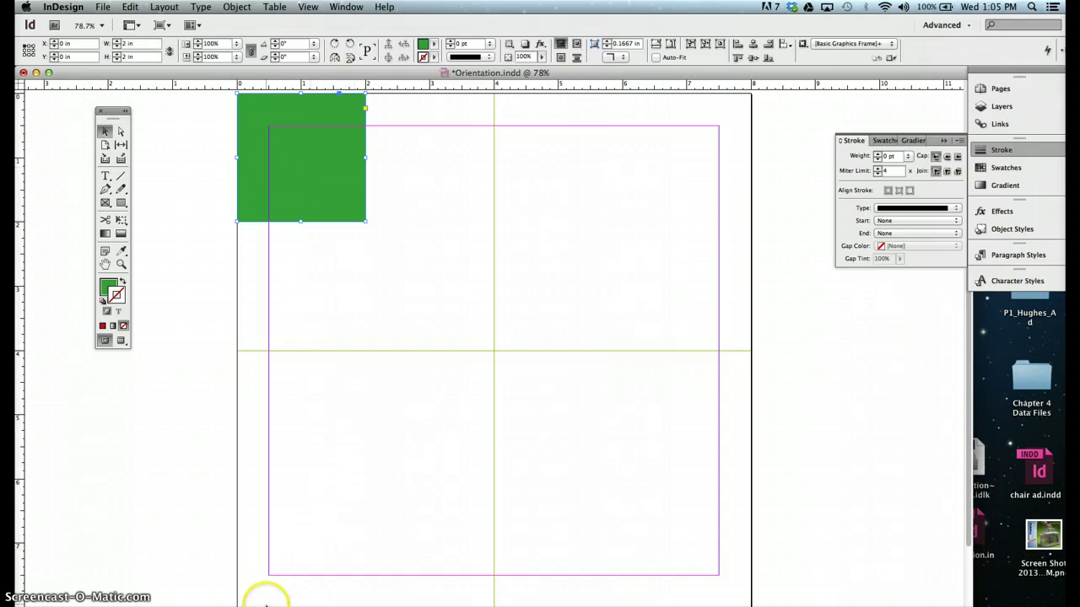
key("Tab")
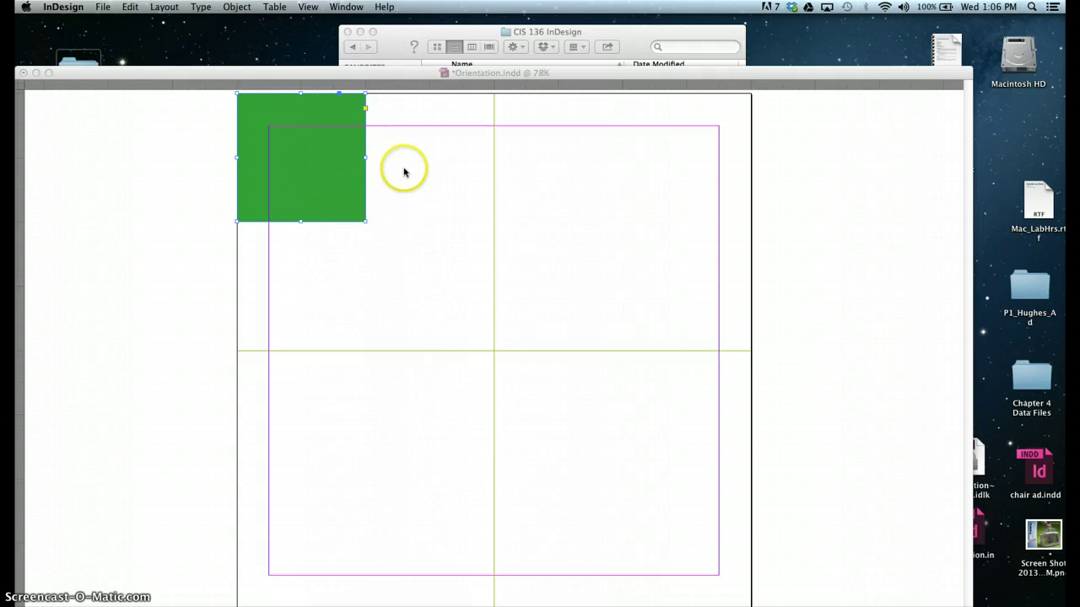
scroll(400, 169, "up", 3)
key("Tab")
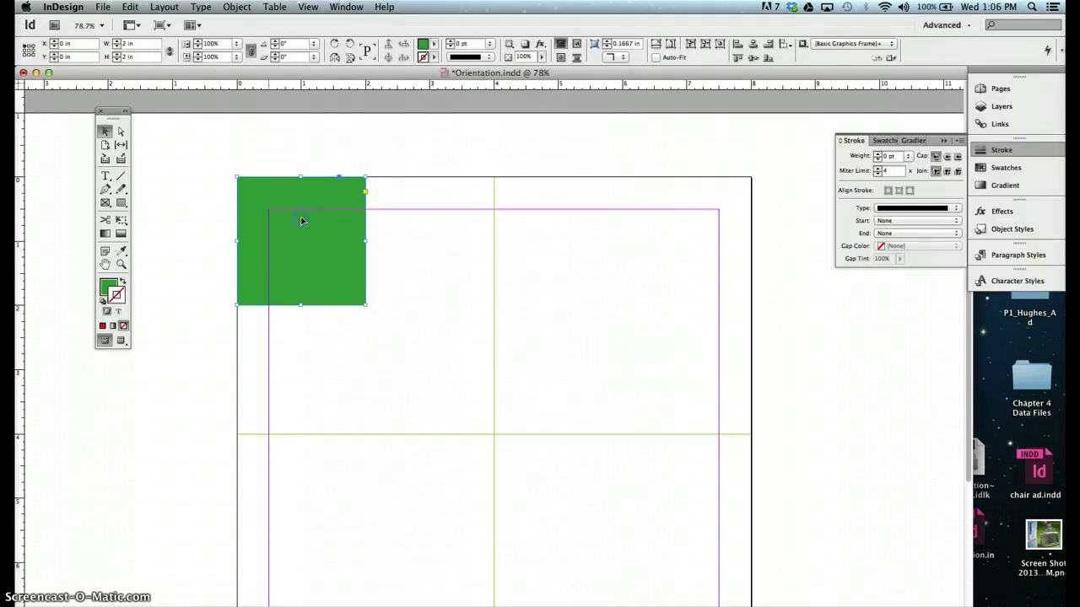
left_click(235, 175)
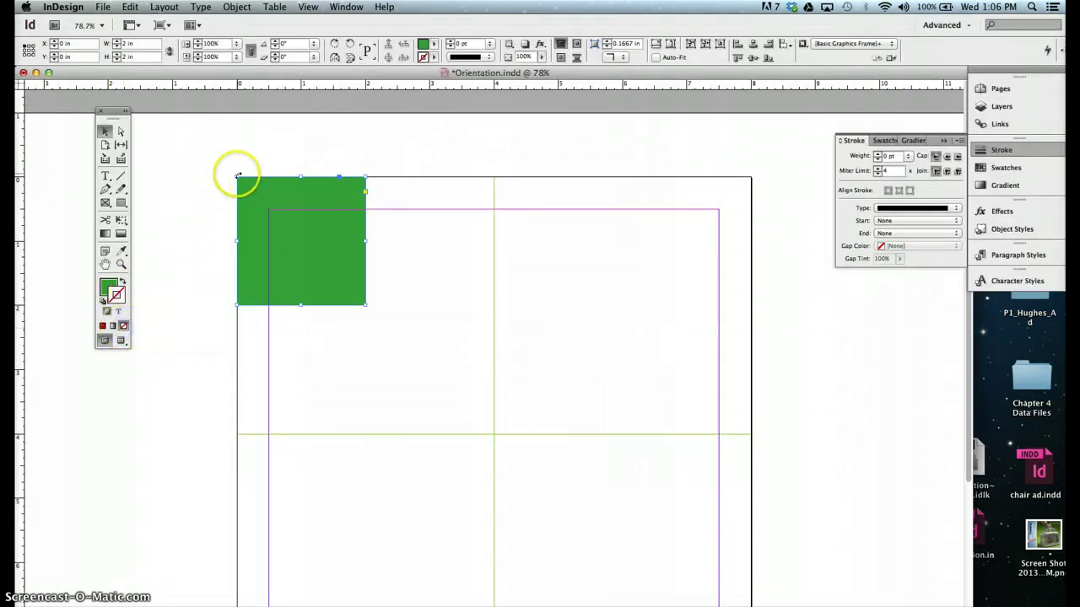
left_click(252, 192)
left_click_drag(252, 189, 260, 195)
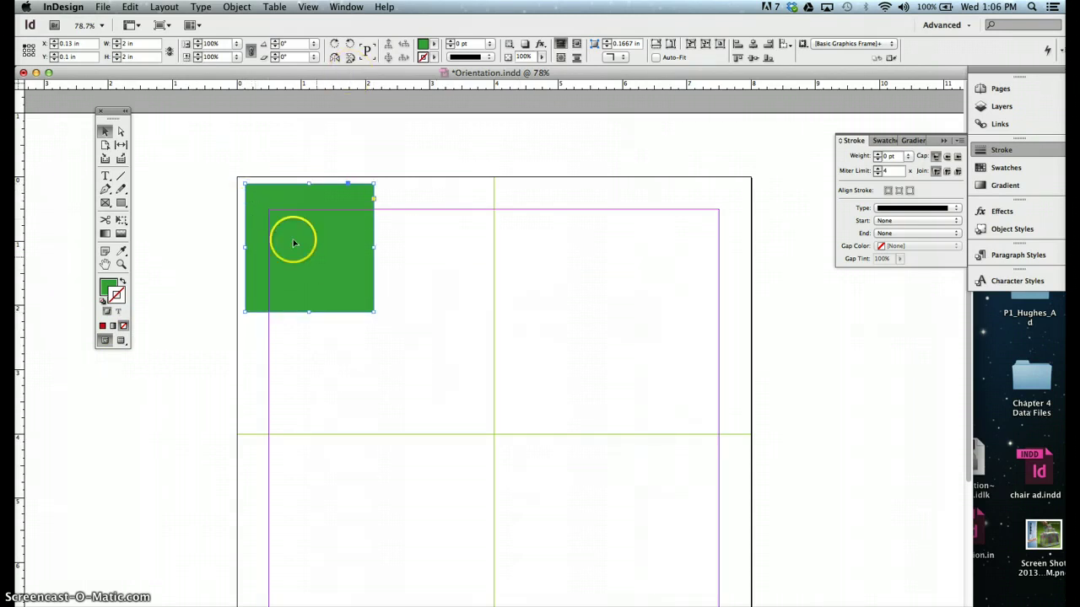
left_click_drag(261, 208, 251, 202)
left_click(313, 191)
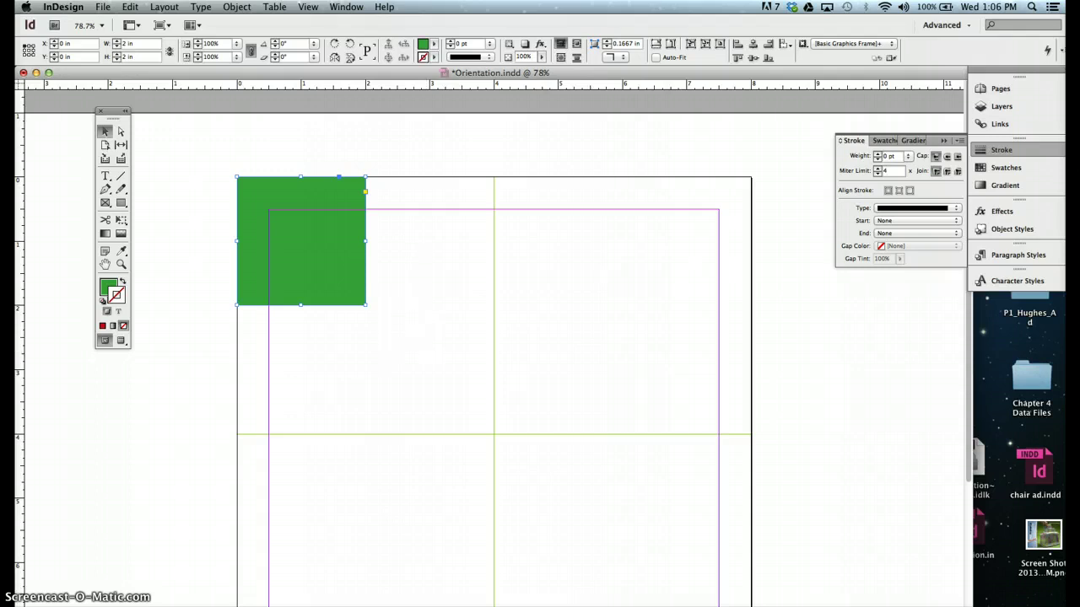
left_click(132, 7)
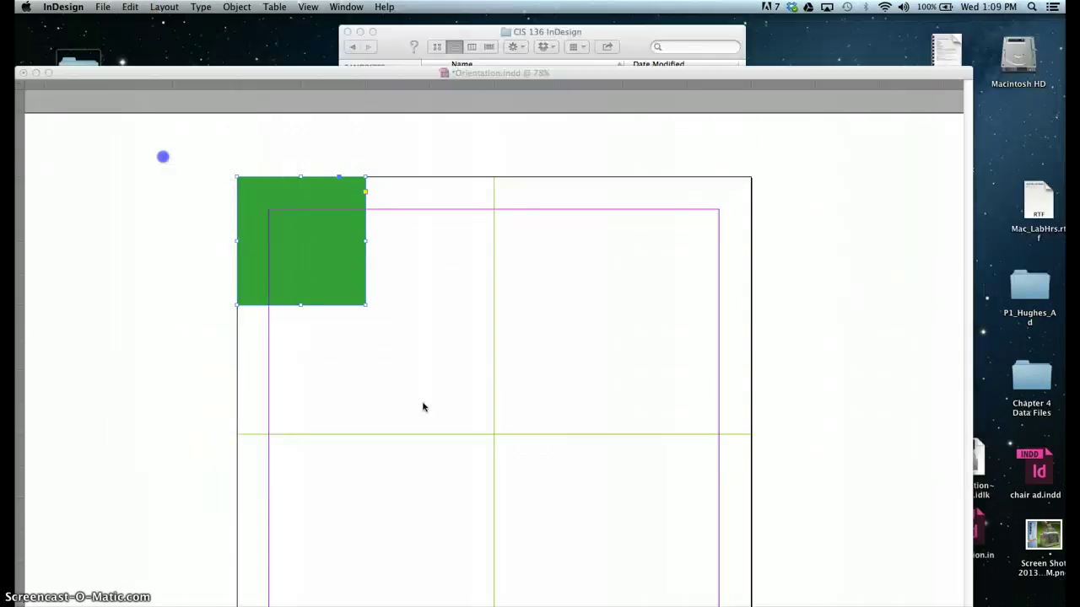
left_click(294, 262)
key("Tab")
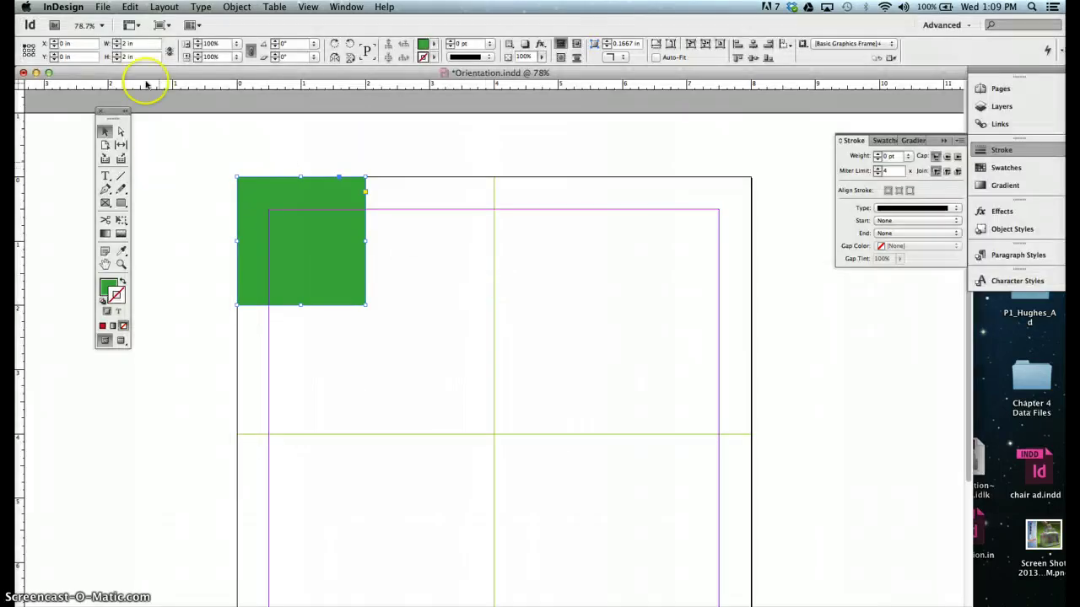
left_click(70, 53)
Step and Repeat the green square 3 times at 2 in vertical and 2 in horizontal offsets
left_click(173, 7)
mouse_move(243, 8)
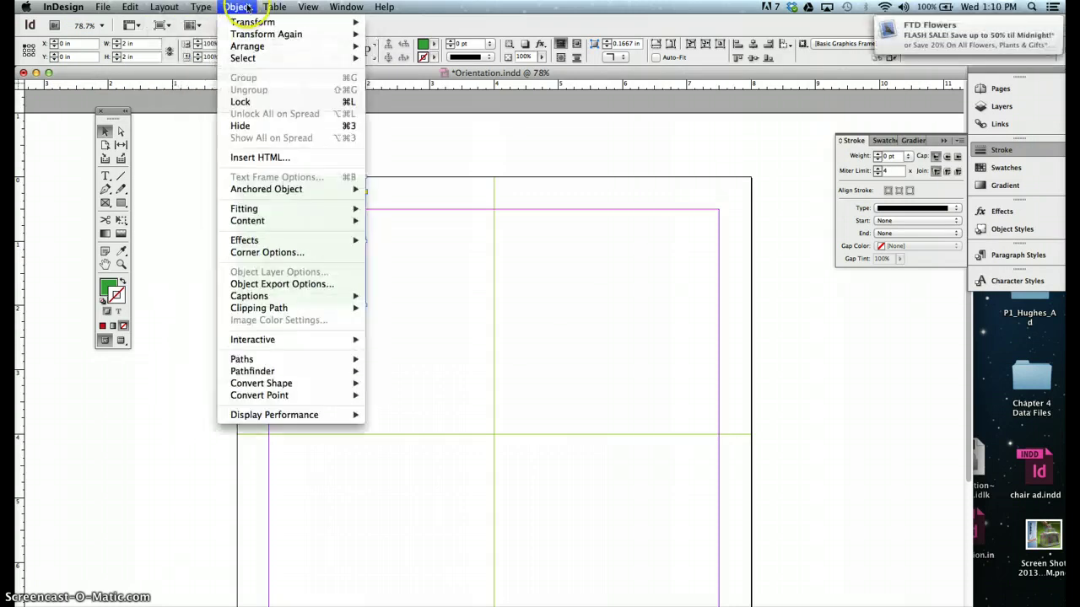
mouse_move(130, 10)
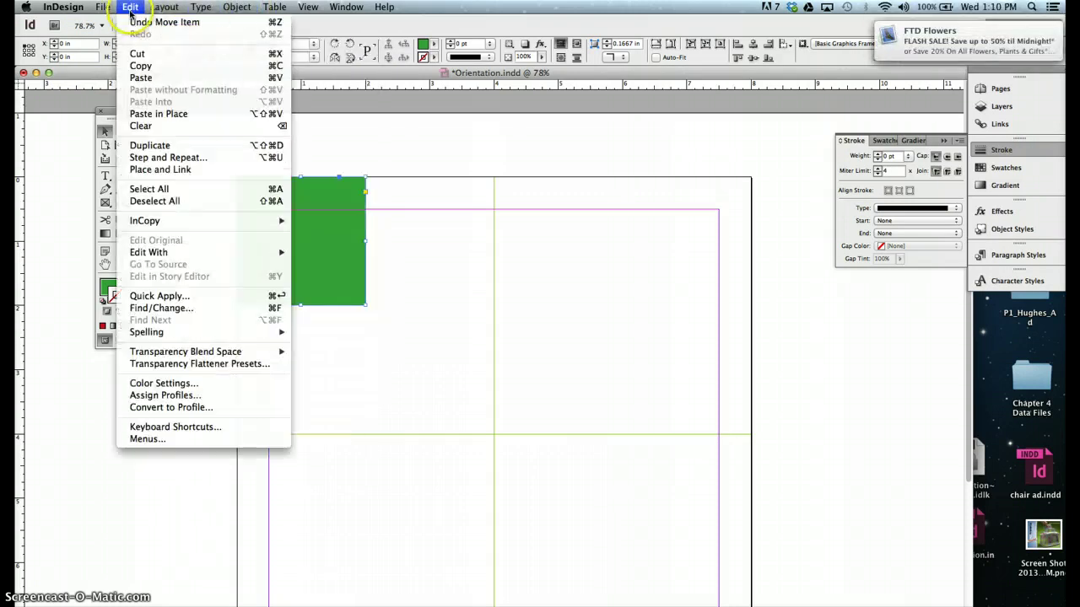
left_click(168, 157)
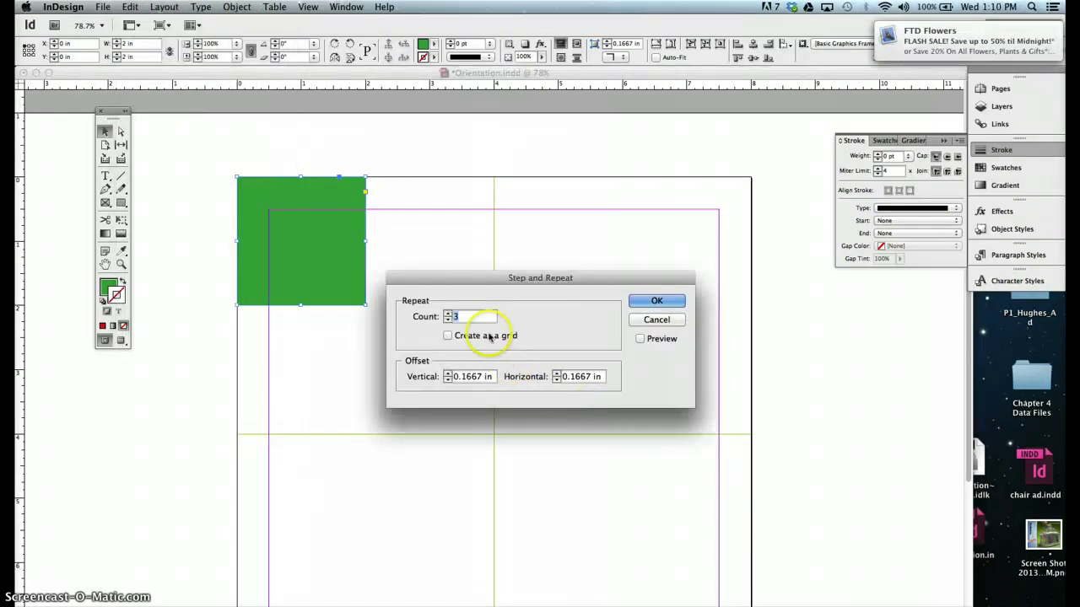
left_click_drag(487, 377, 406, 375)
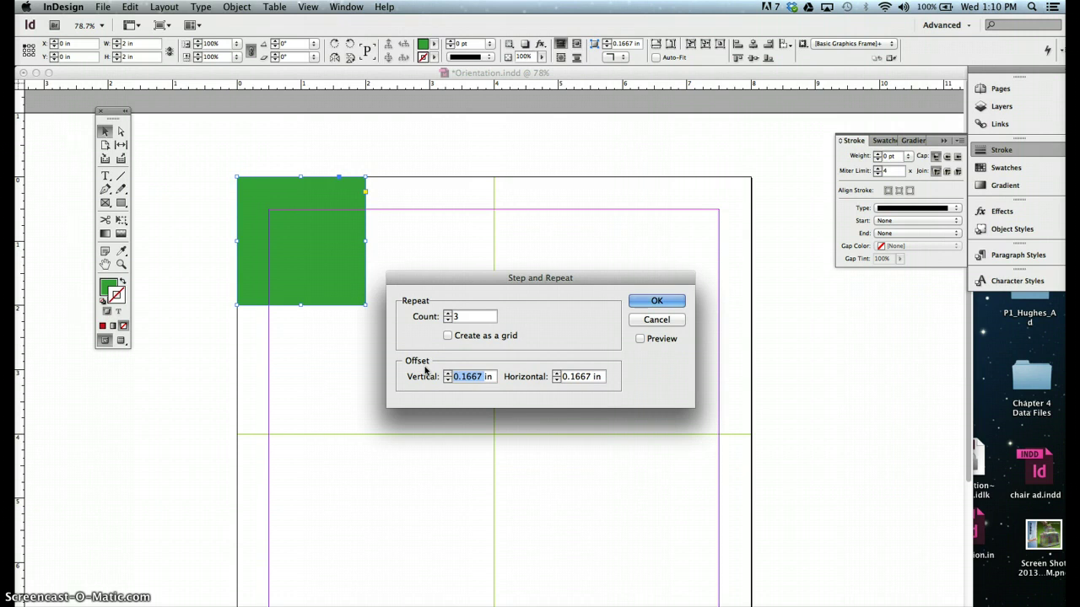
type("2")
key("Tab")
type("2")
left_click(460, 358)
left_click(524, 343)
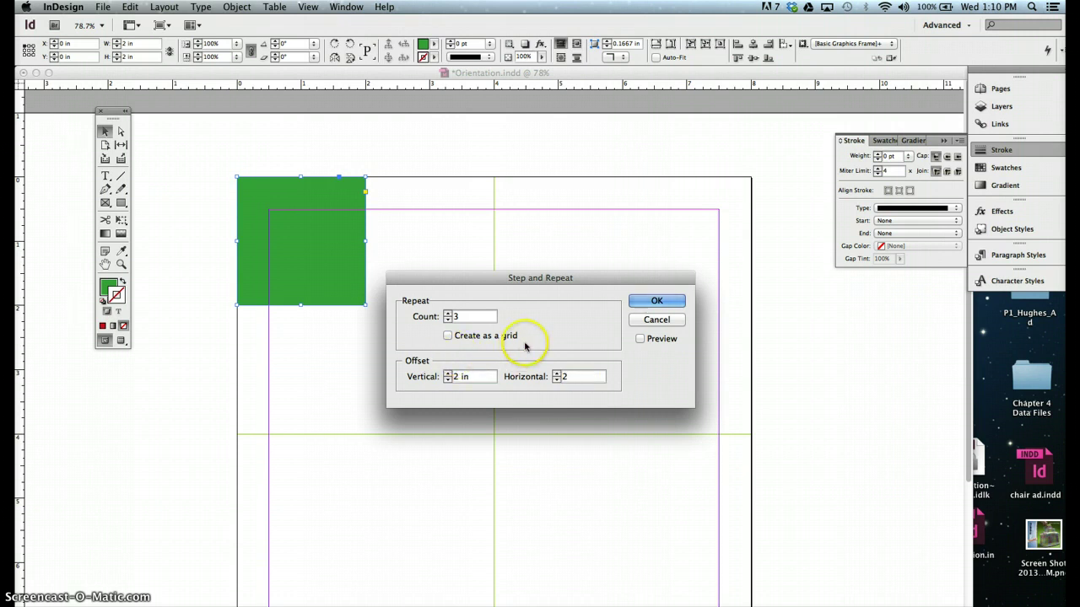
left_click(446, 317)
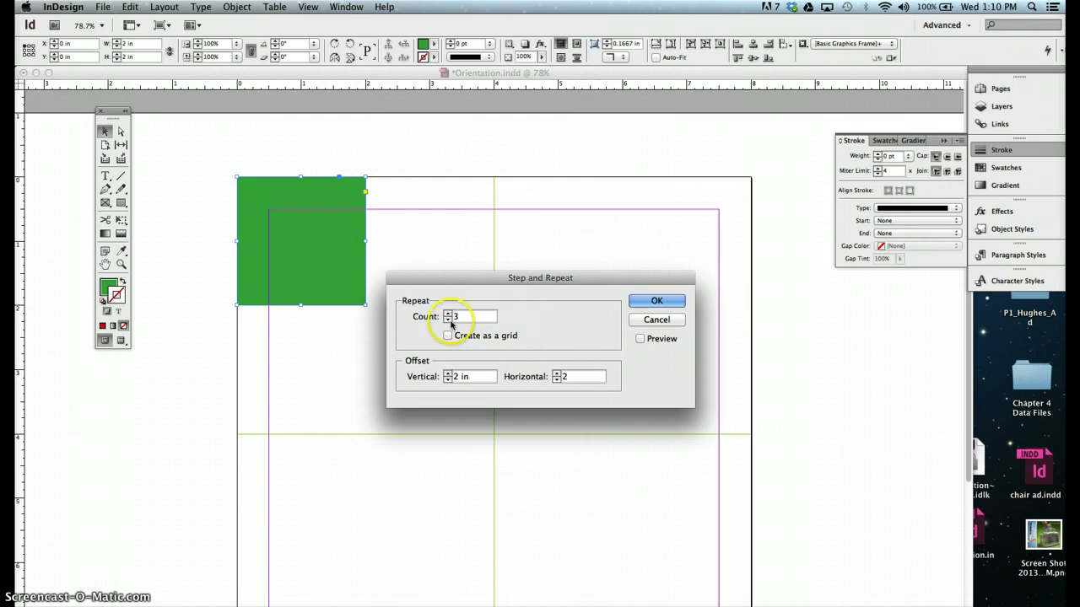
left_click(600, 314)
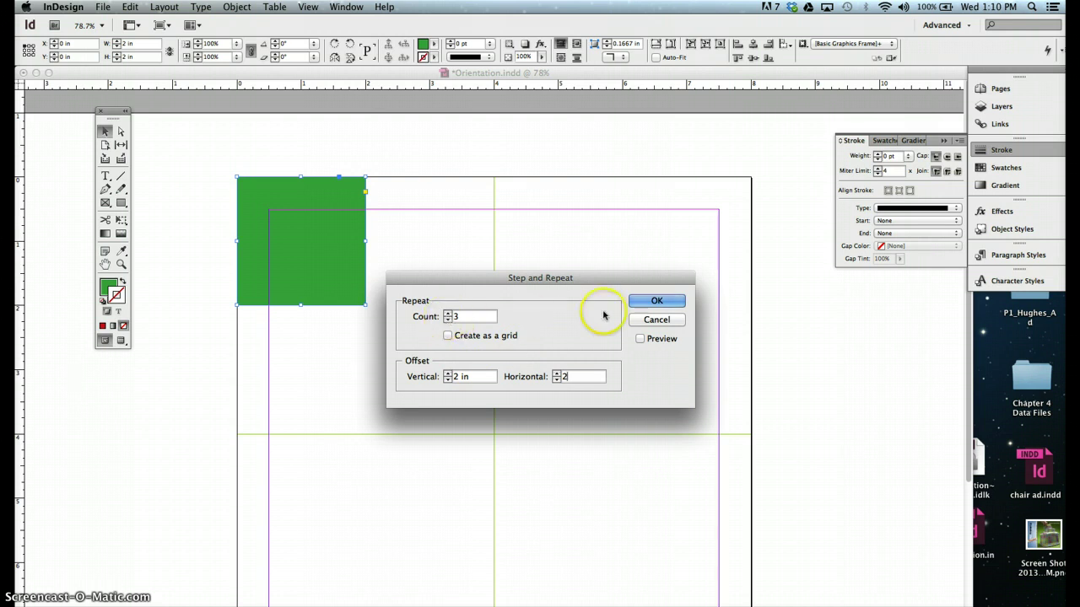
left_click(656, 301)
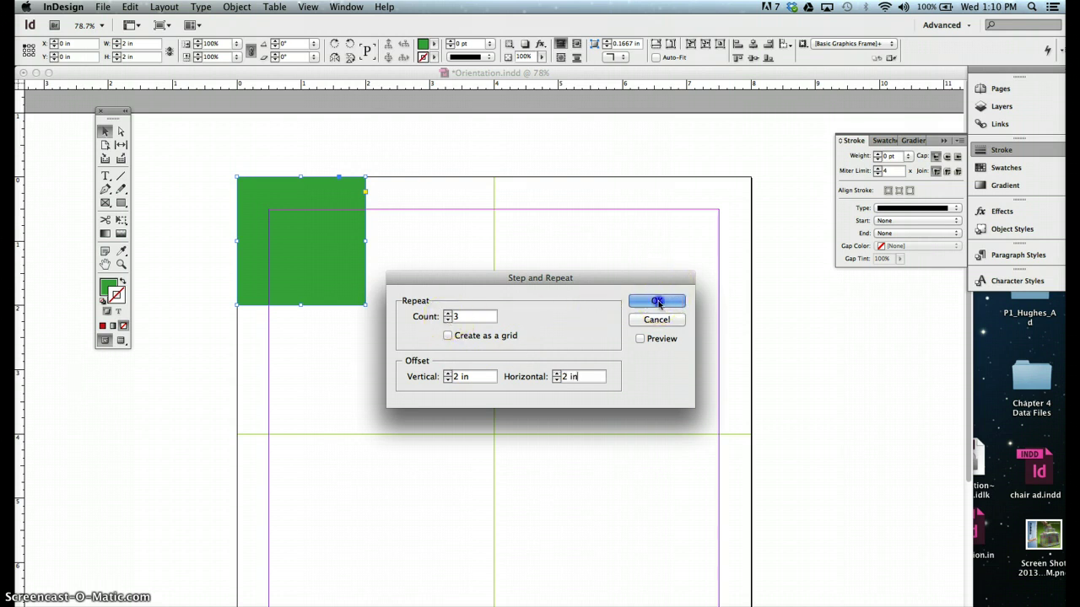
left_click(766, 299)
scroll(776, 304, "down", 3)
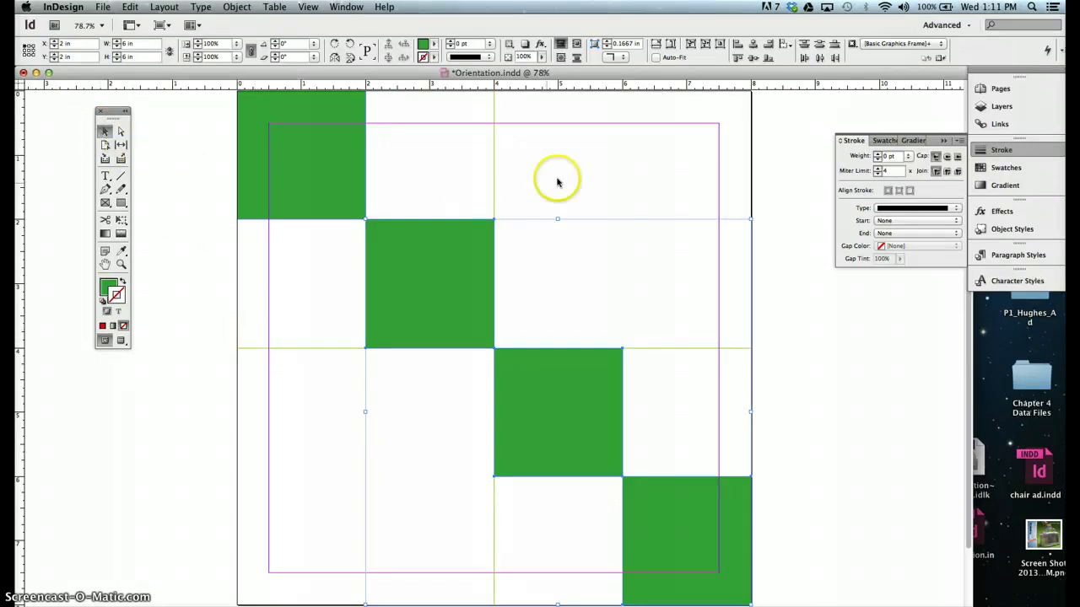
left_click(175, 286)
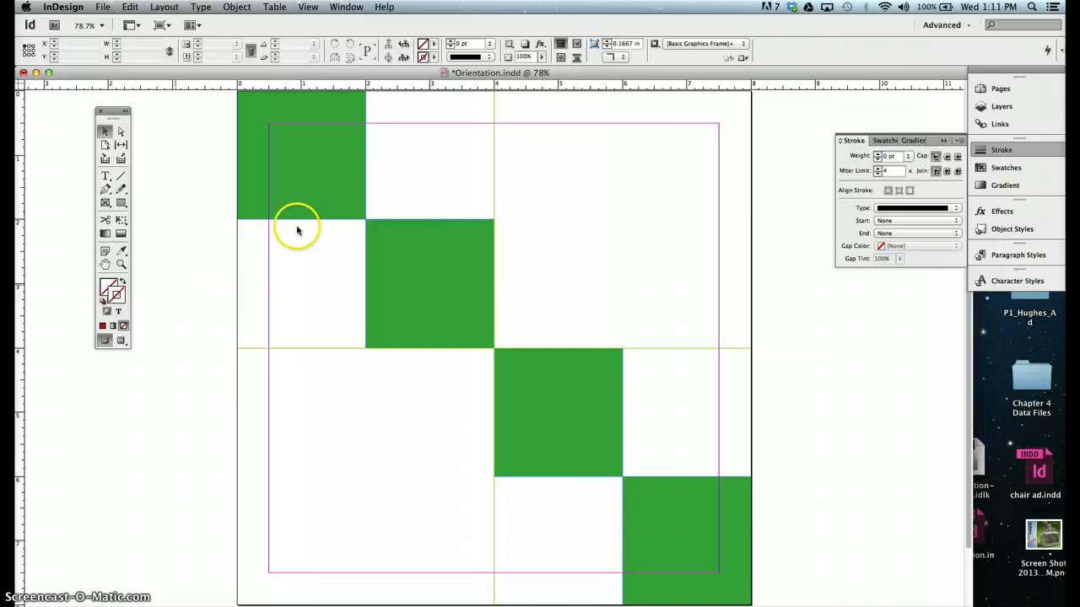
left_click(297, 172)
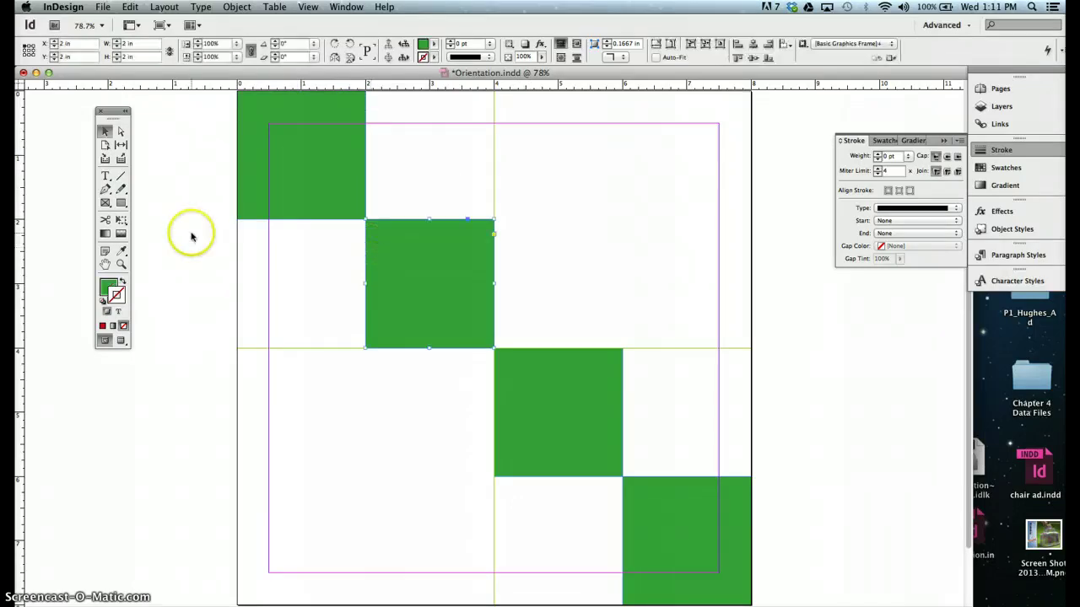
left_click(191, 234)
left_click(328, 125)
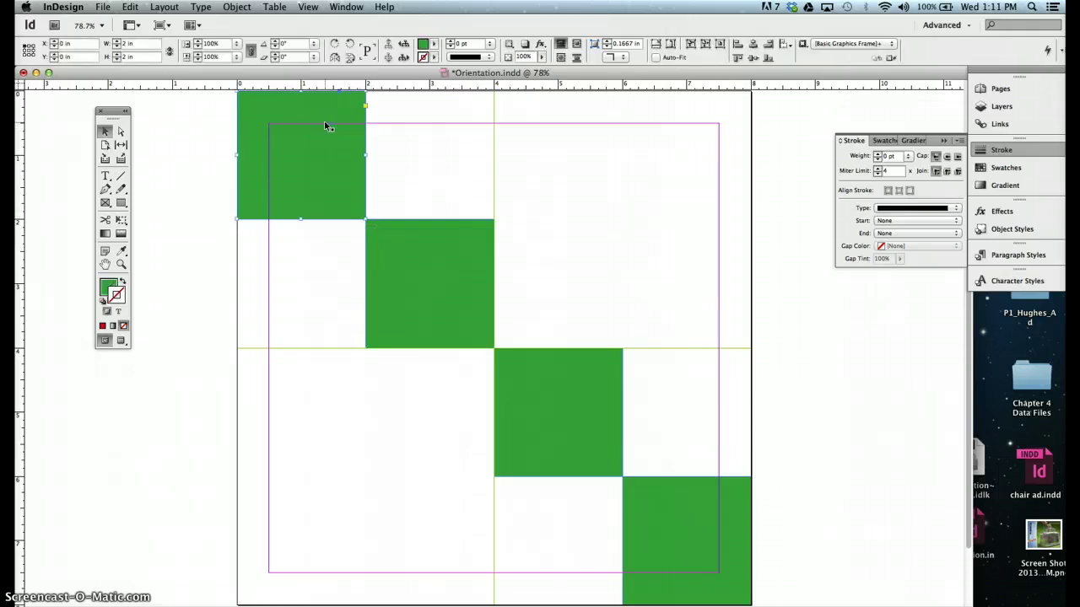
left_click(421, 251)
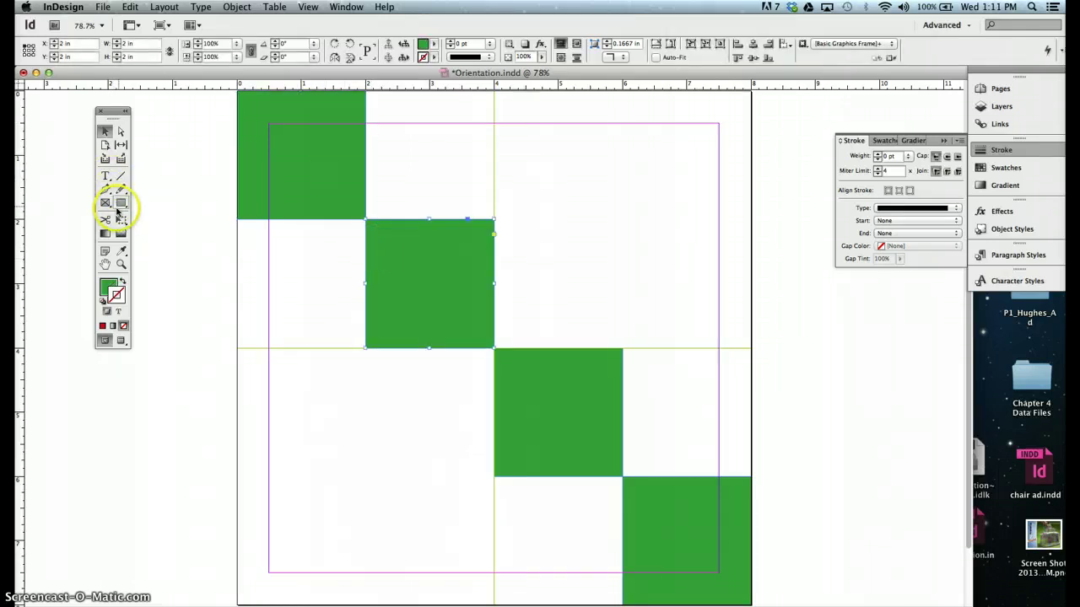
left_click(105, 176)
left_click(105, 132)
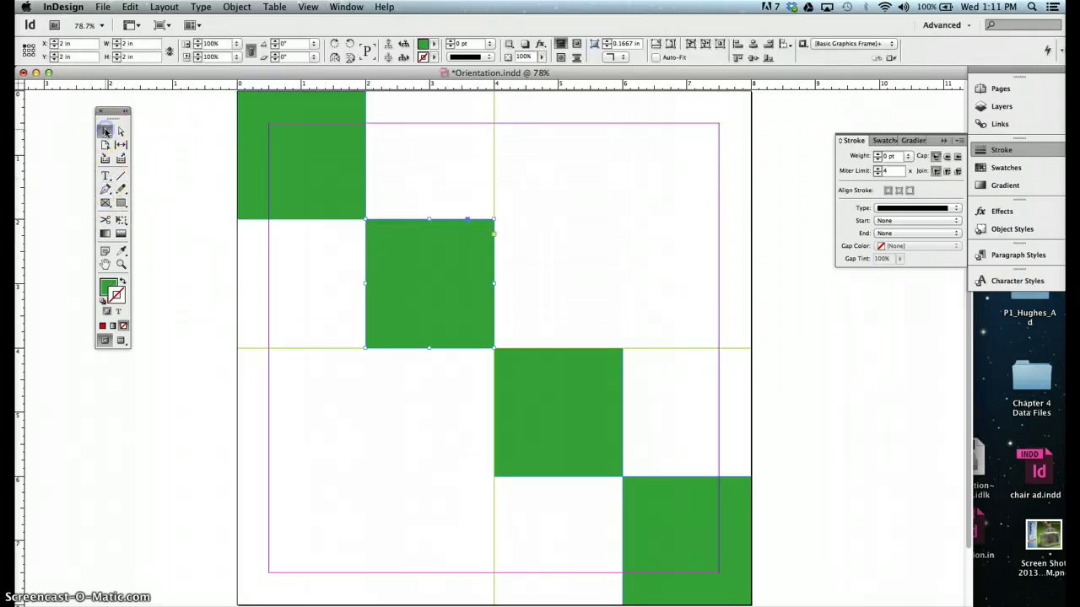
left_click(104, 176)
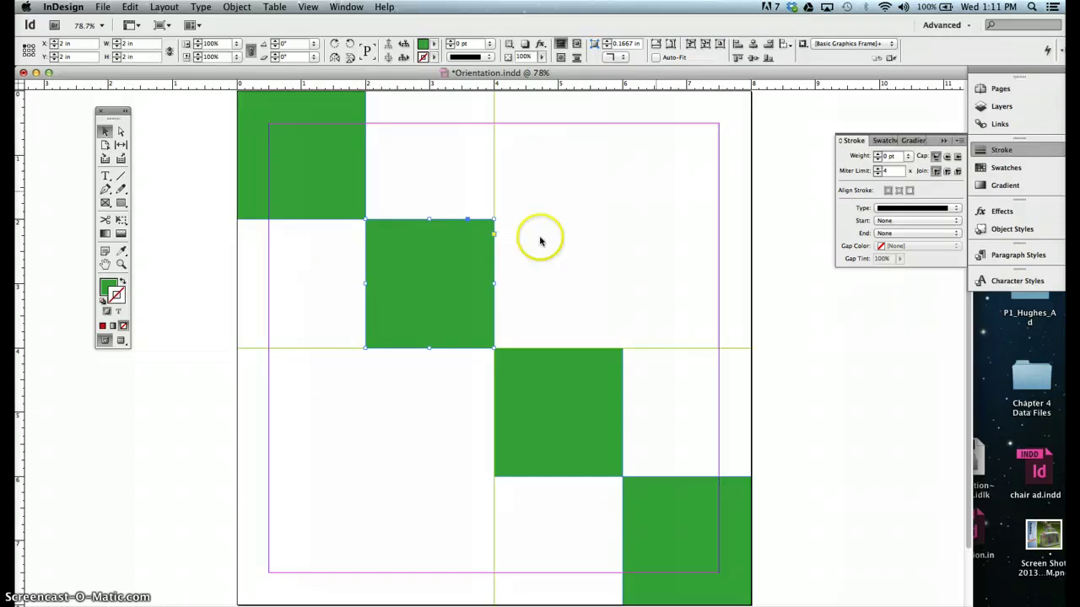
Select the top-left and second diagonal green squares together
left_click(151, 377)
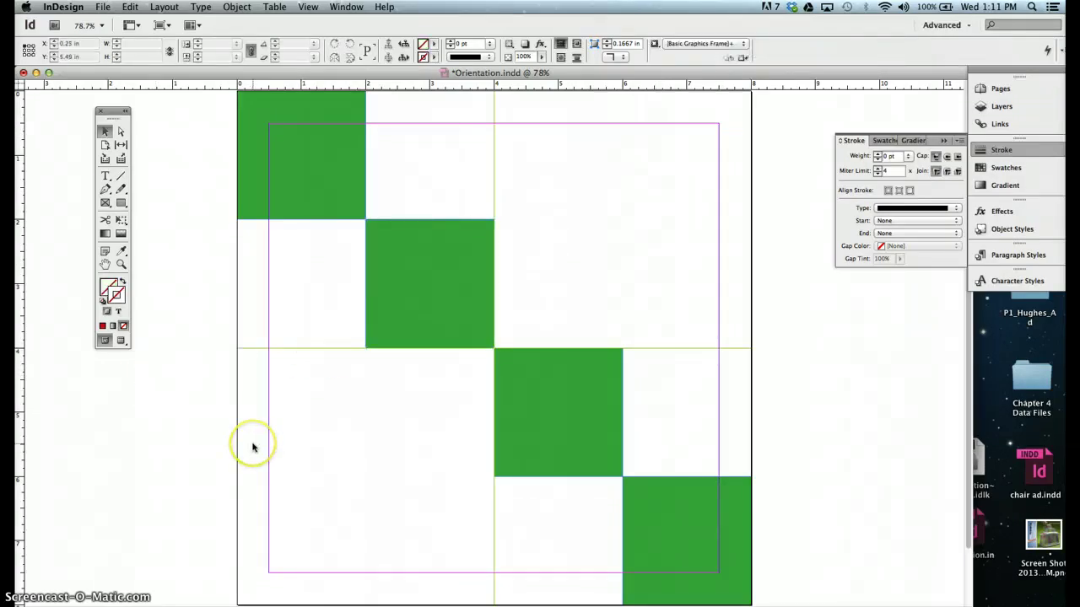
left_click(251, 440)
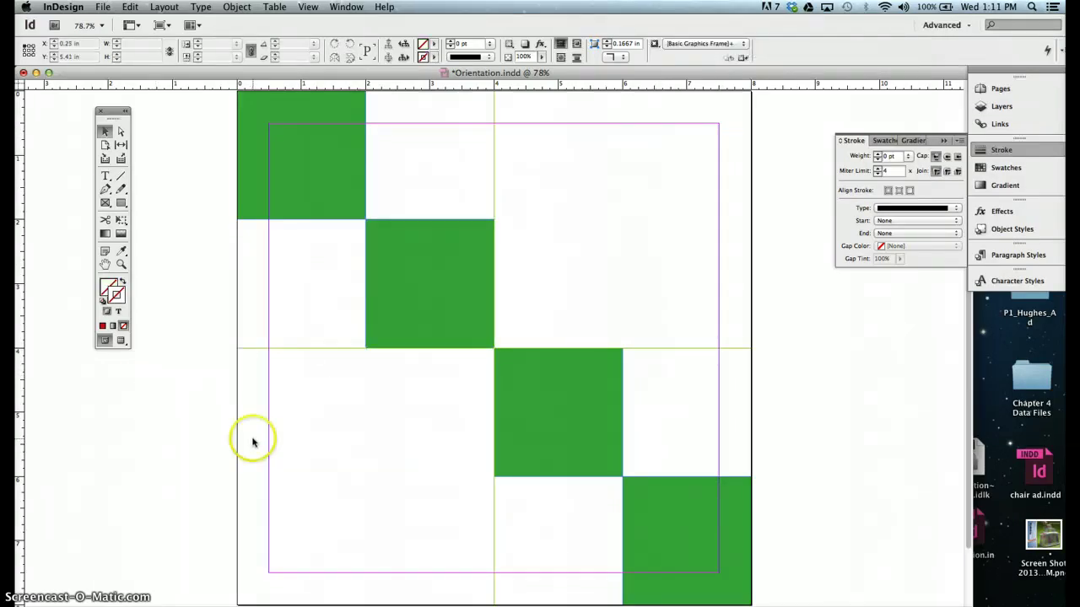
left_click(297, 186)
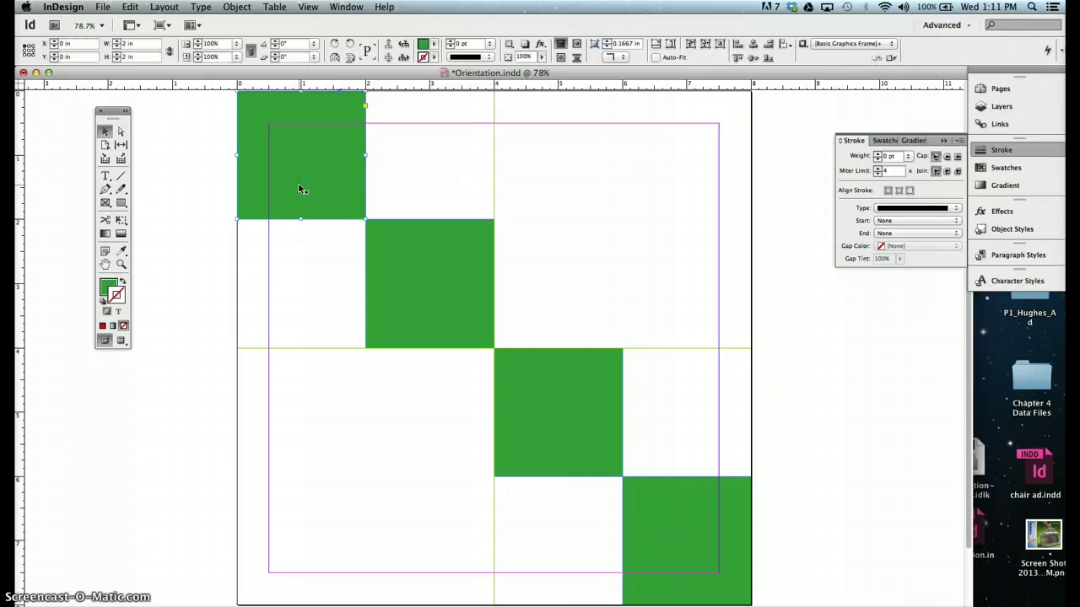
left_click(366, 188)
left_click(445, 221)
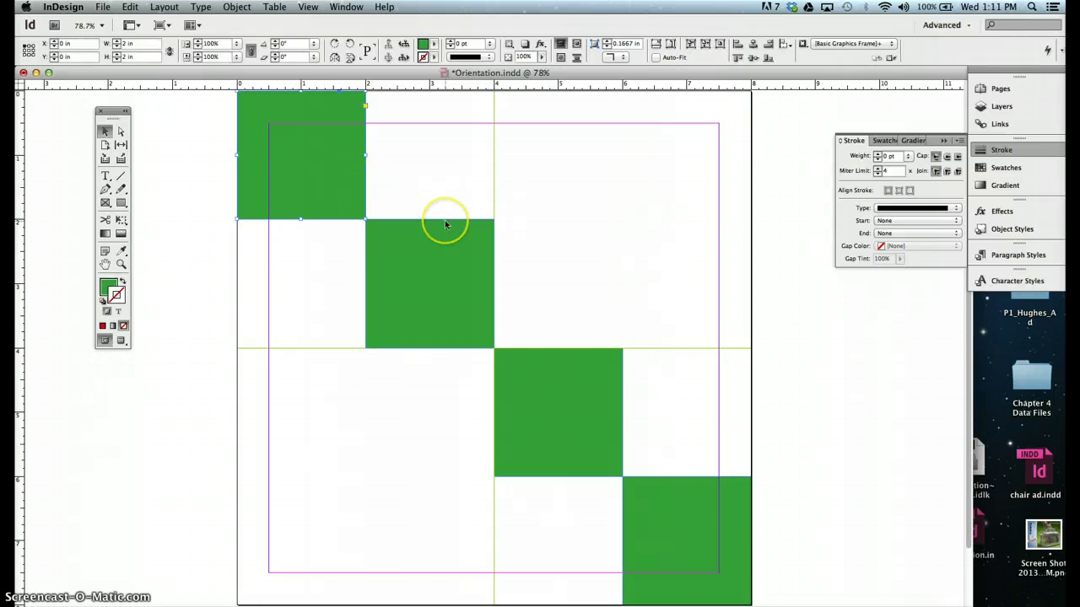
left_click(445, 220, "shift")
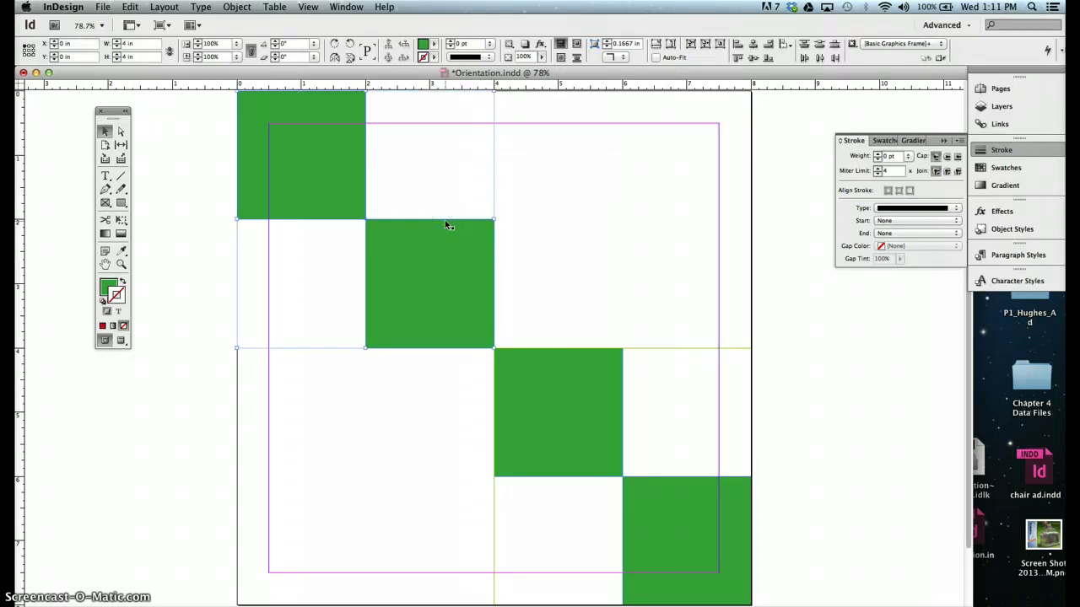
left_click(273, 264)
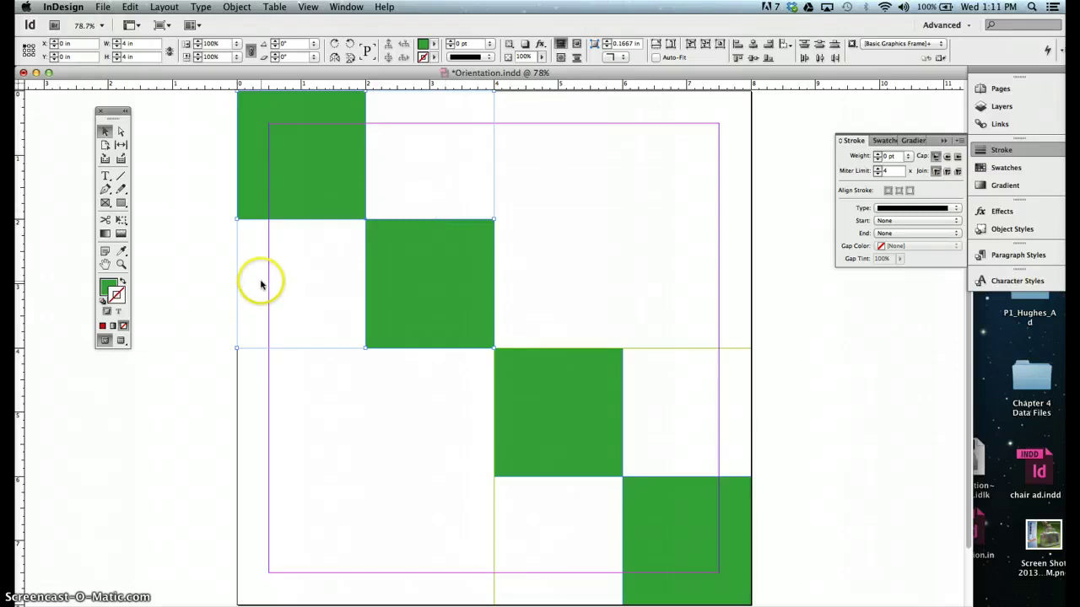
Step and Repeat them once with 0 in vertical and 4 in horizontal offset
left_click(130, 6)
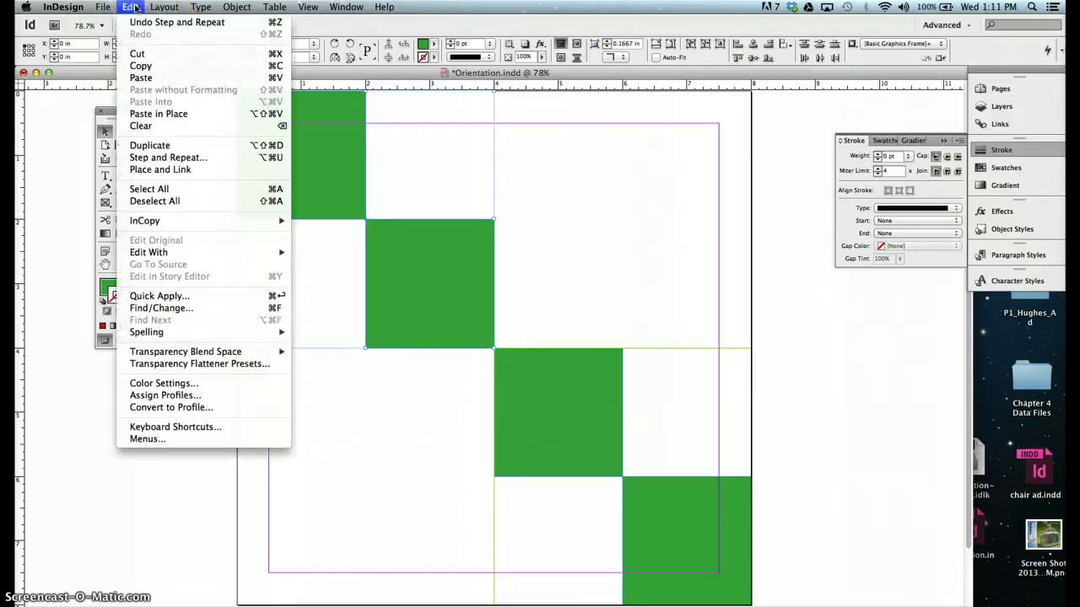
left_click(152, 156)
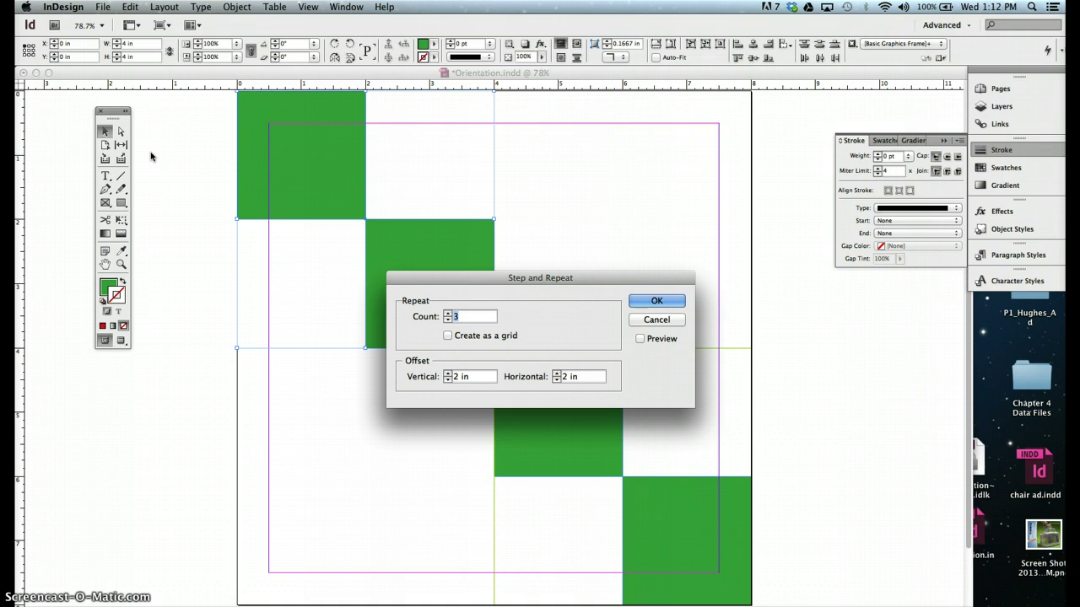
left_click(153, 151)
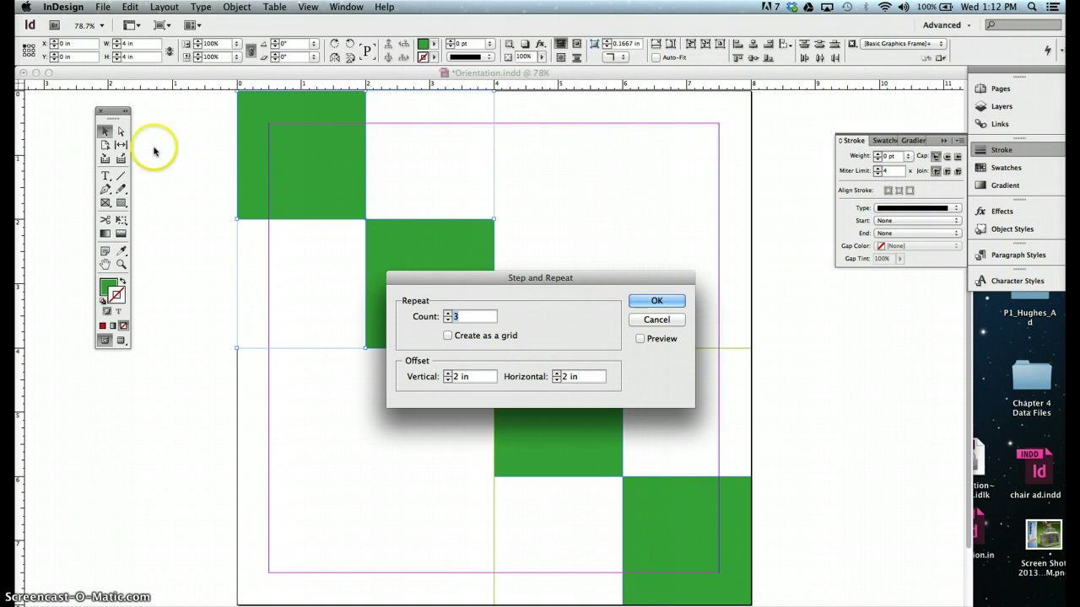
left_click(455, 316)
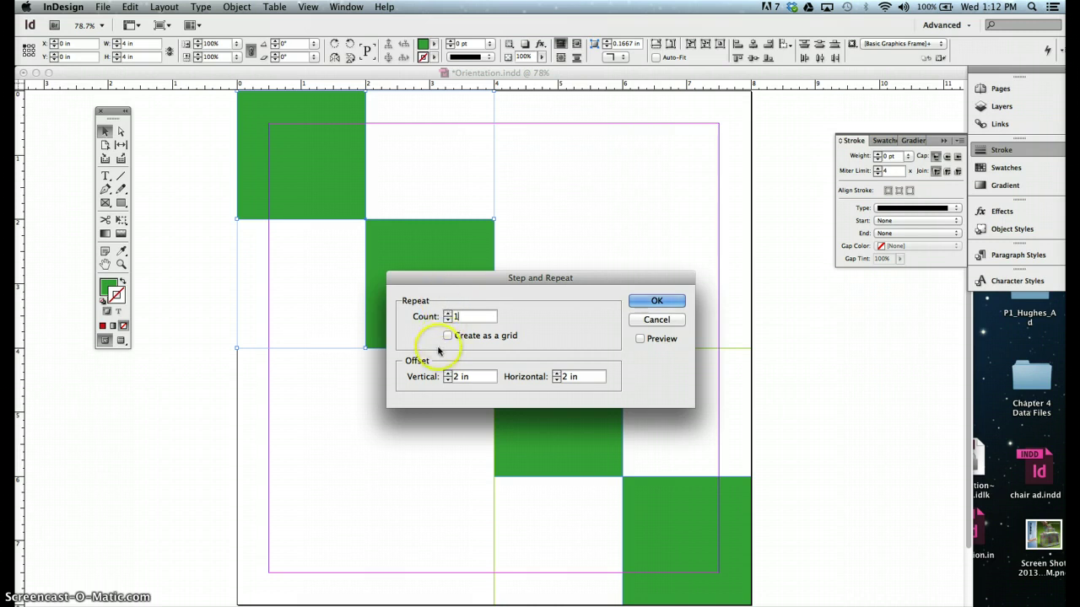
left_click(467, 378)
left_click_drag(467, 378, 445, 377)
type("0")
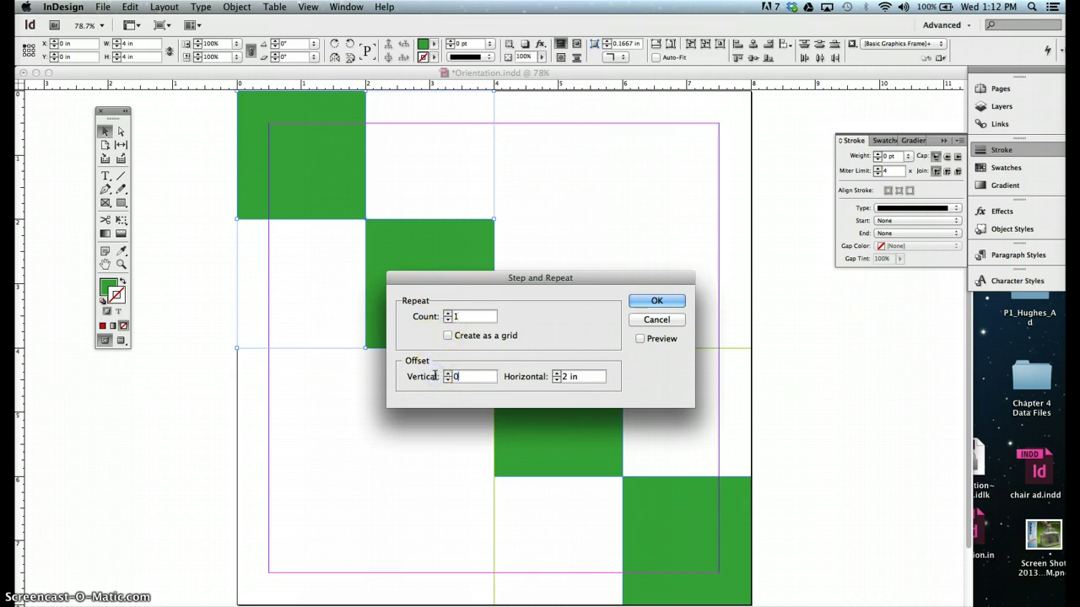
key("Tab")
type("4")
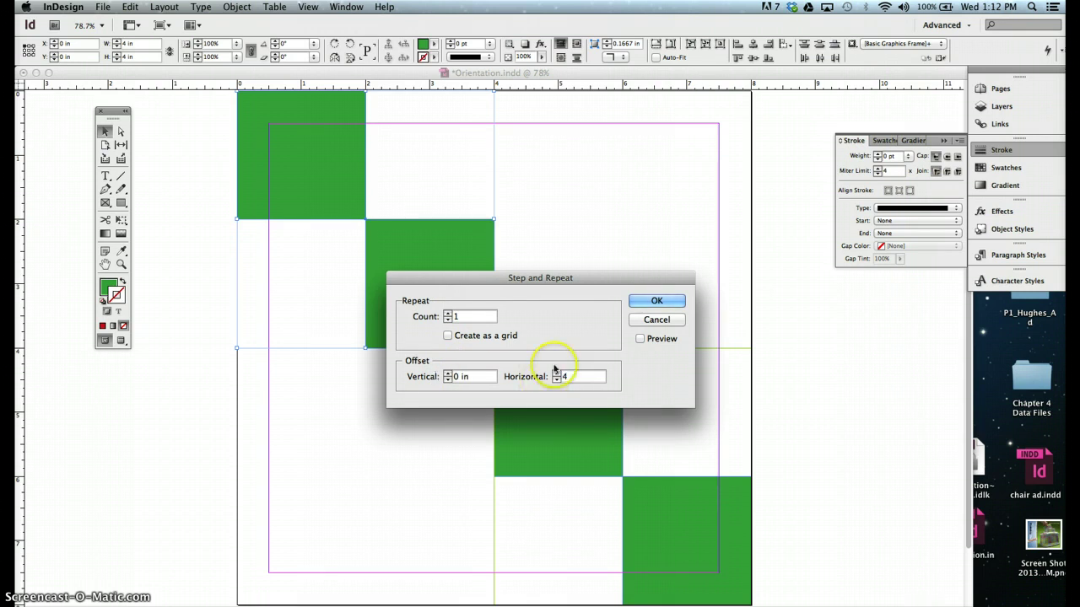
left_click(657, 303)
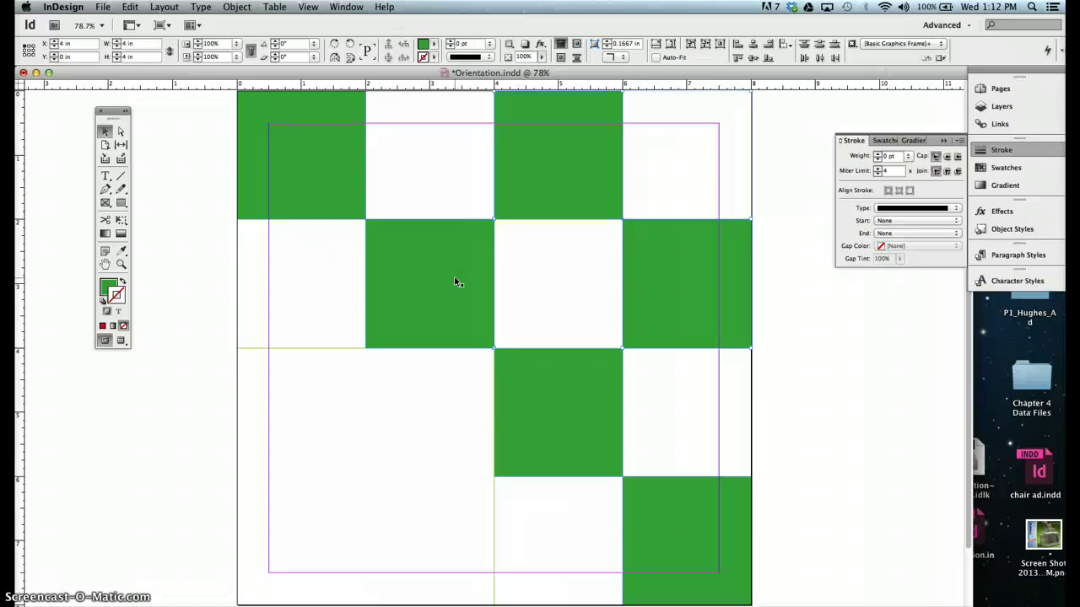
Select the third and bottom-right squares and Step and Repeat them once at 0 in vertical, -4 in horizontal
left_click(547, 406)
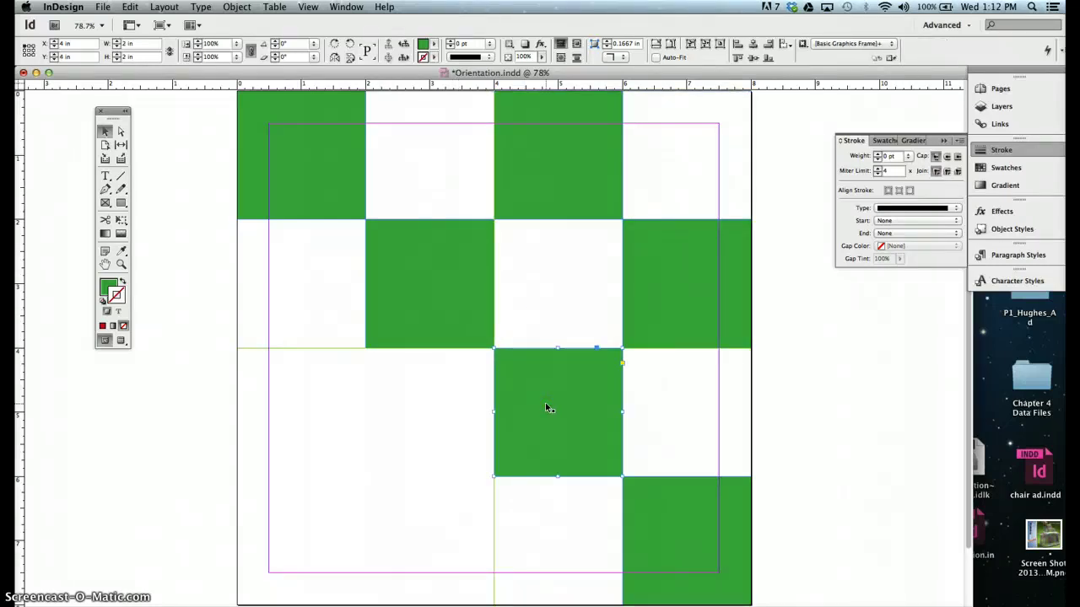
left_click(665, 521)
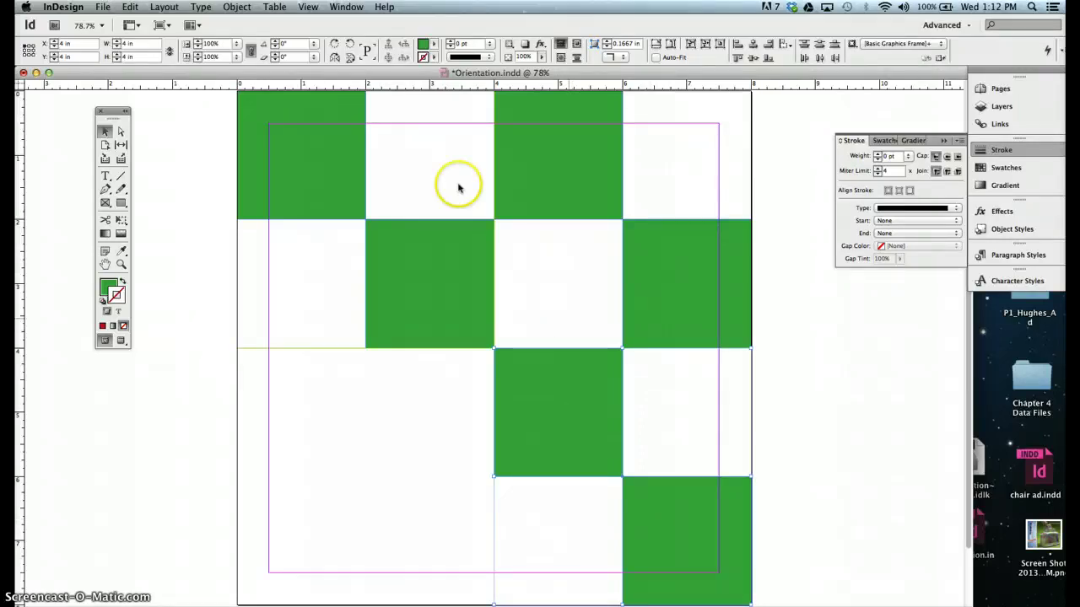
left_click(131, 7)
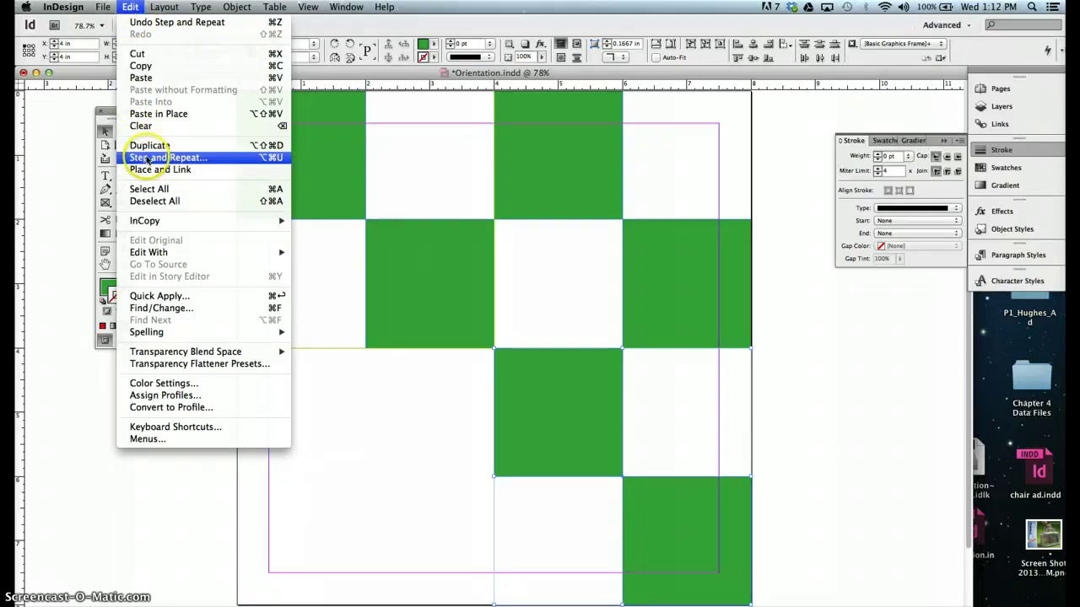
left_click(146, 158)
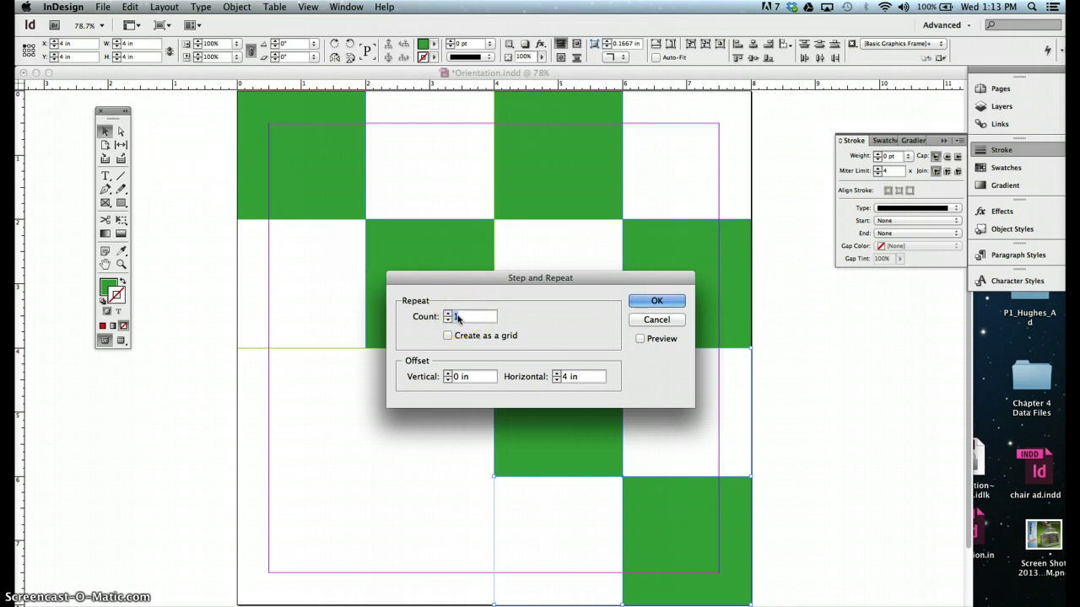
left_click(460, 377)
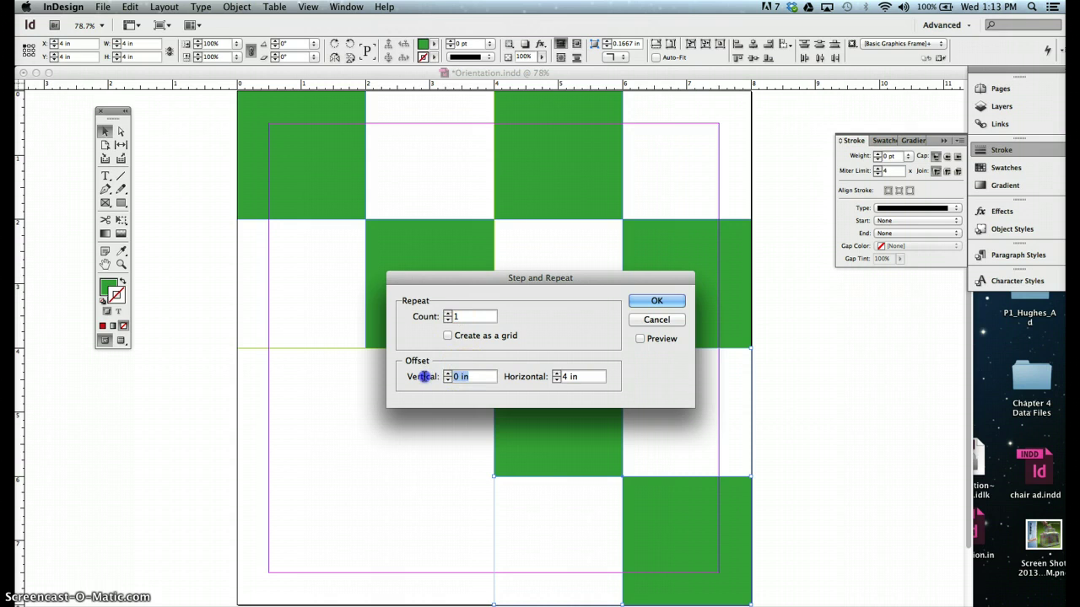
type("0")
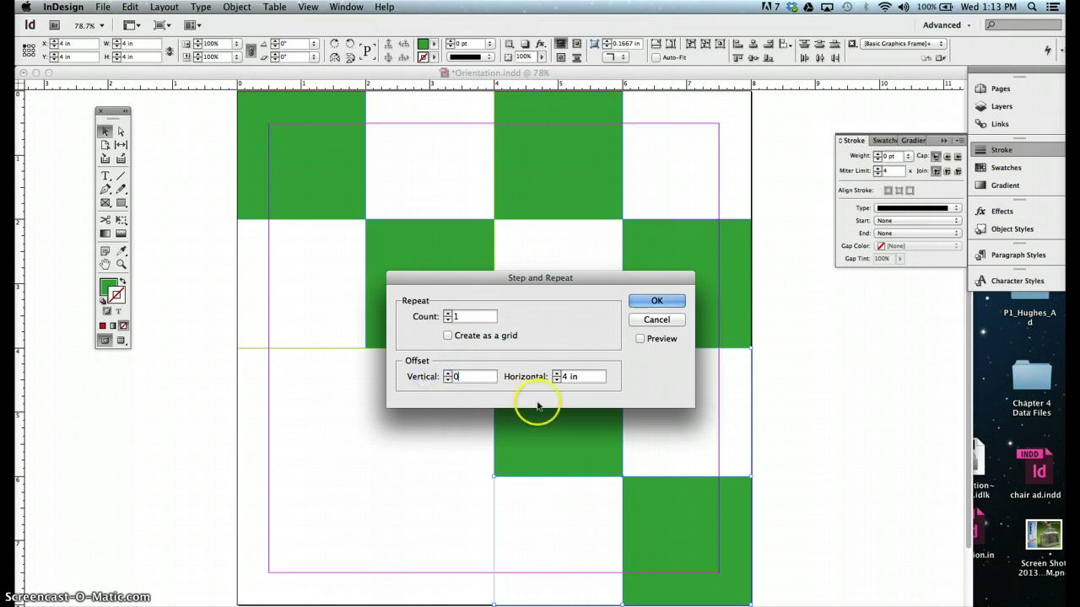
left_click(580, 376)
left_click_drag(580, 377, 542, 372)
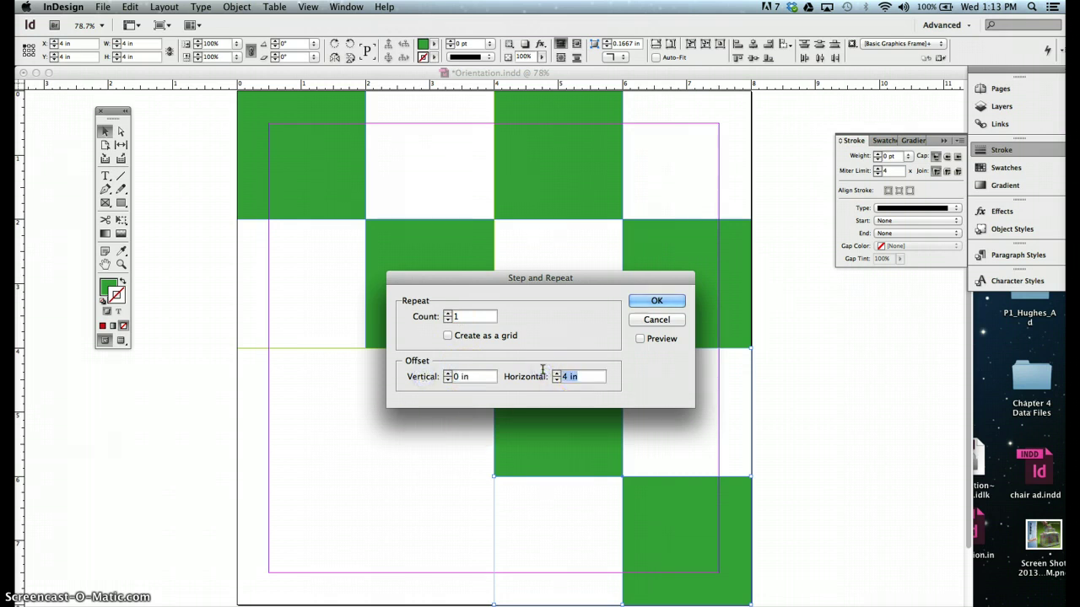
type("-4")
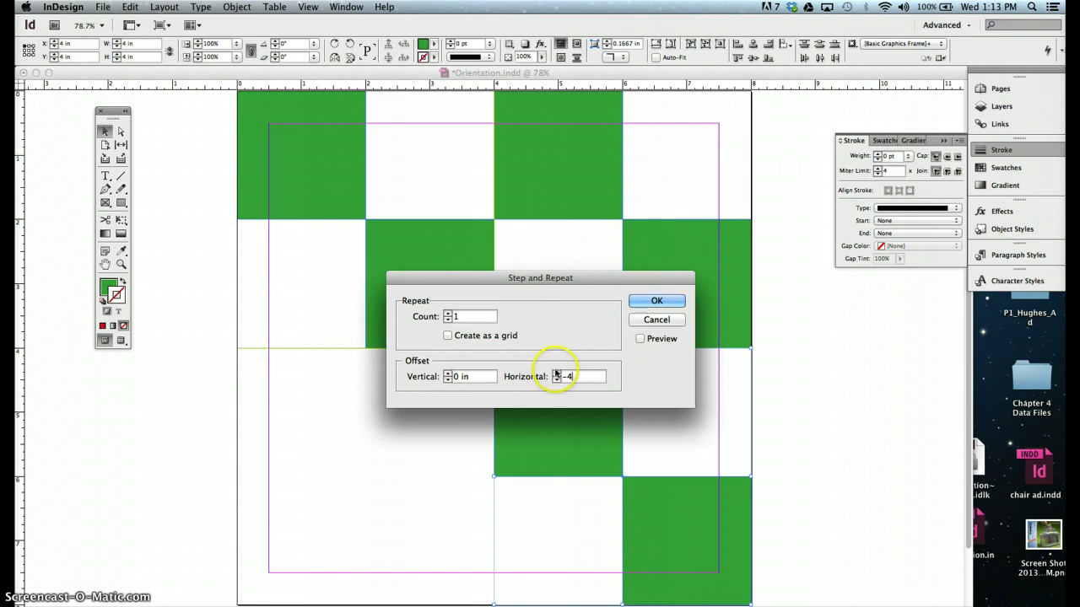
left_click(657, 301)
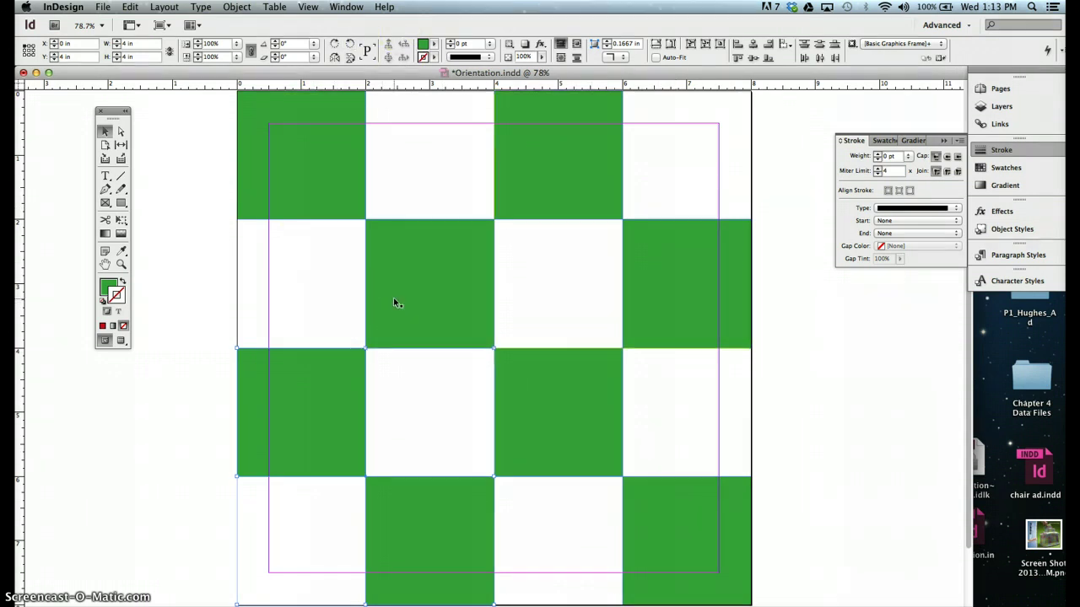
Switch to Preview screen mode with W, hiding guides and frame edges
key("w")
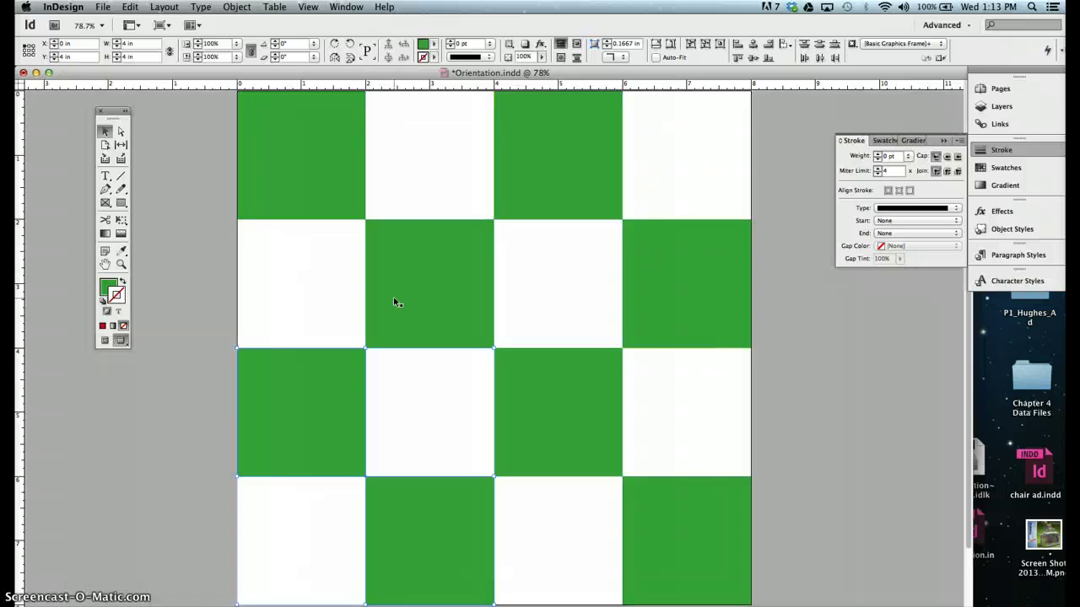
left_click(289, 399)
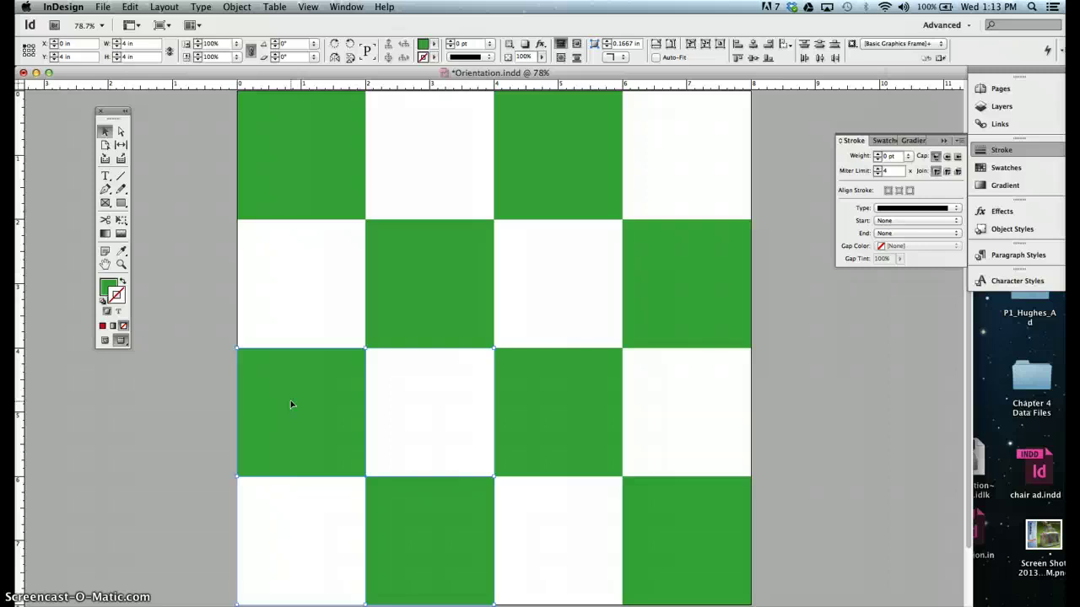
Save Orientation.indd with Cmd+S, cancel the Save As dialog, and return to the Selection tool
key("super+s")
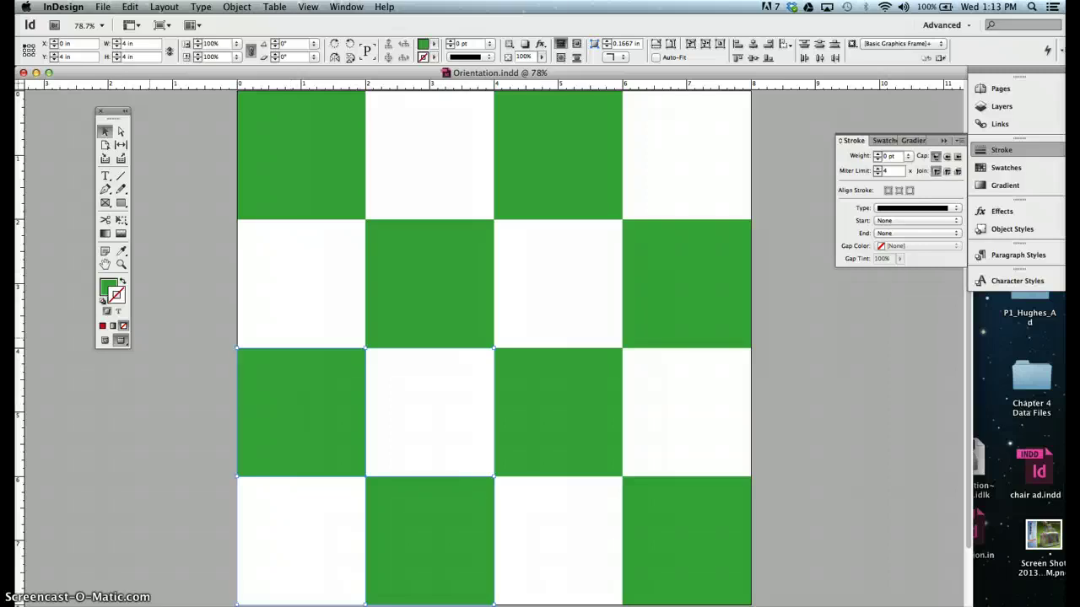
left_click(104, 8)
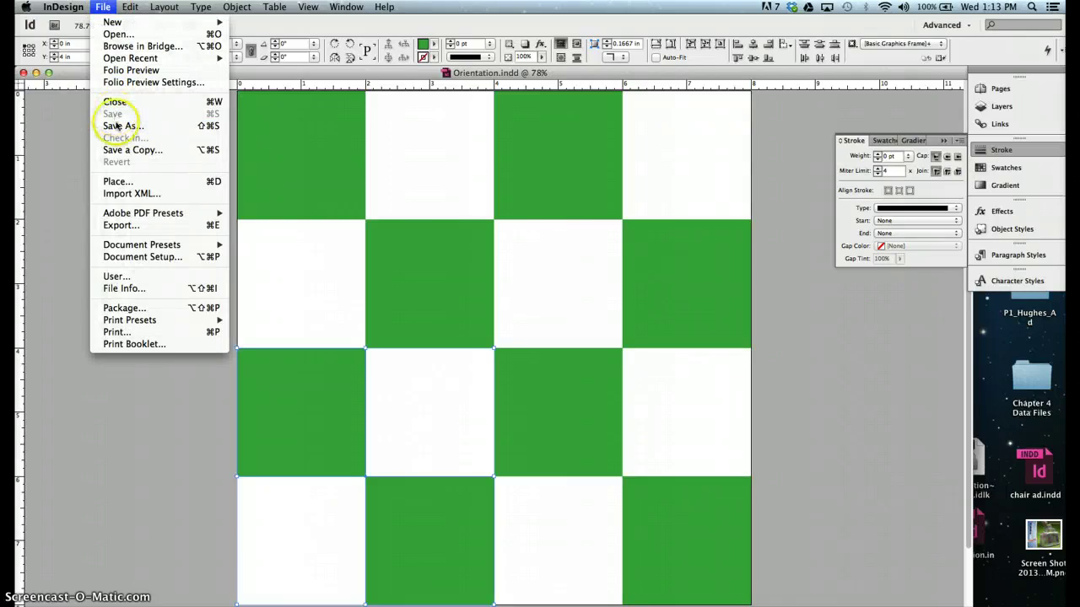
left_click(120, 125)
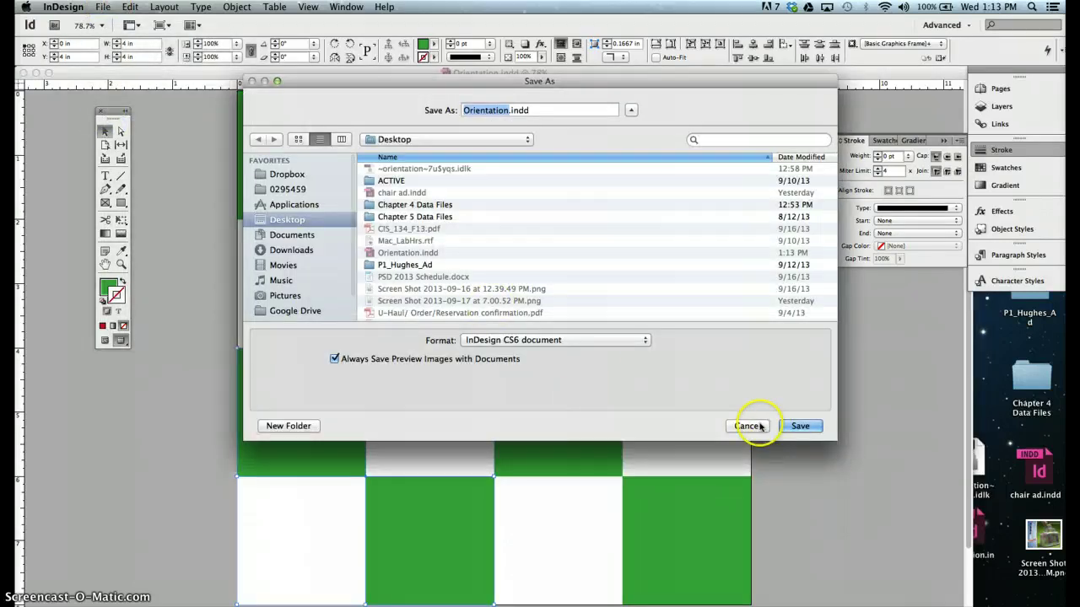
left_click(746, 426)
left_click(145, 415)
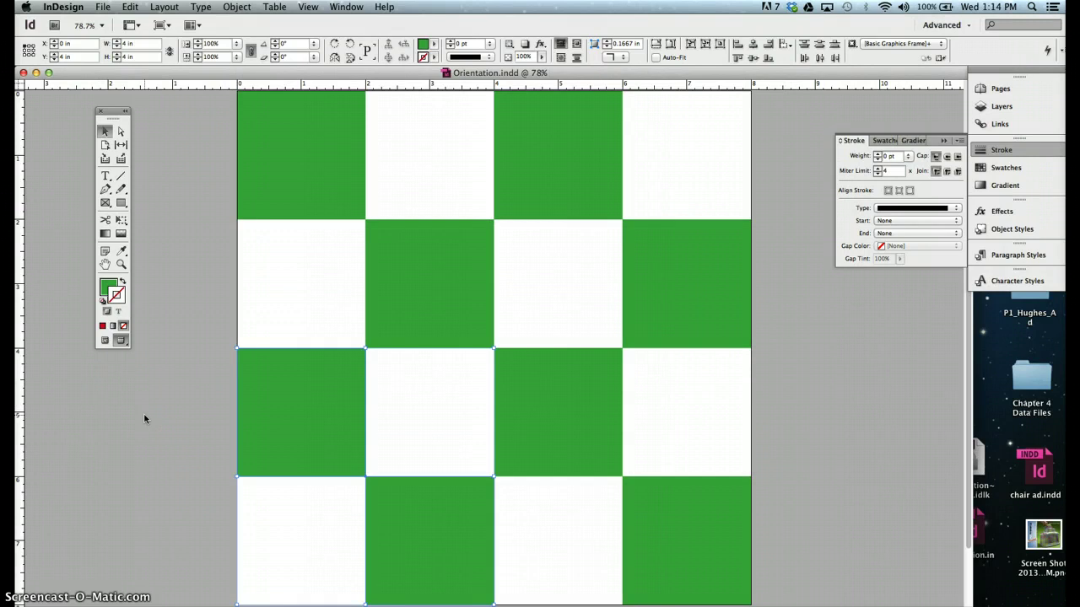
left_click(105, 132)
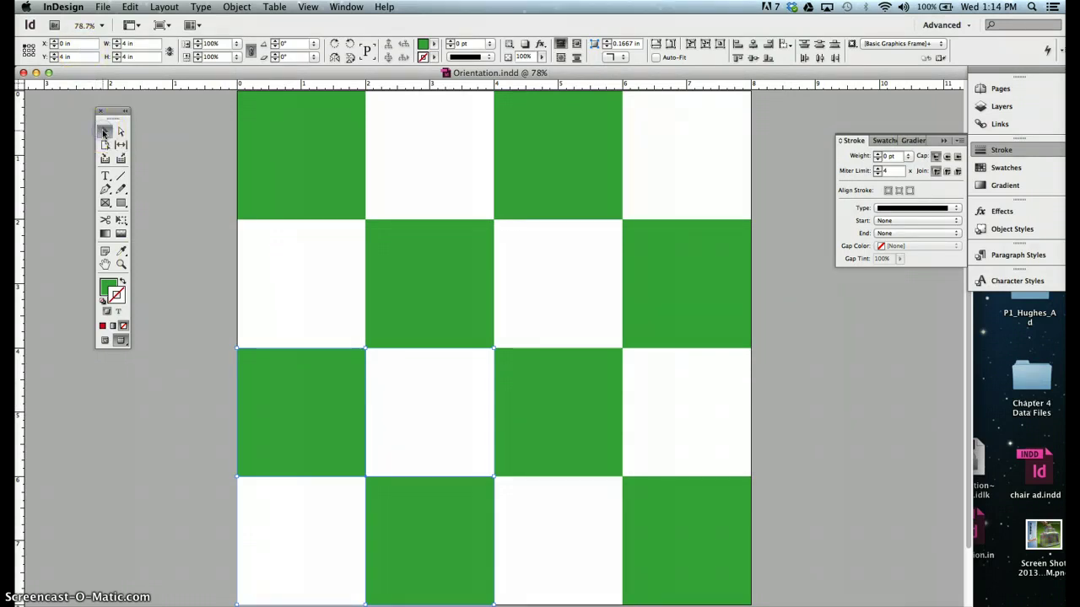